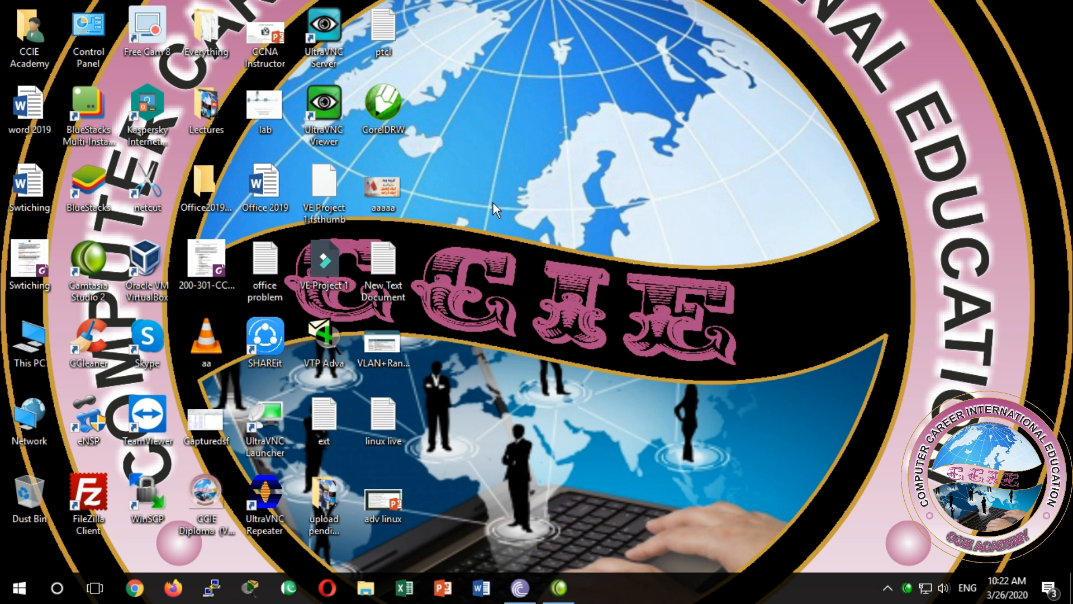
Launch Word with the Run command winword and create a blank document
key(super+r)
key(alt+Down)
text(winword)
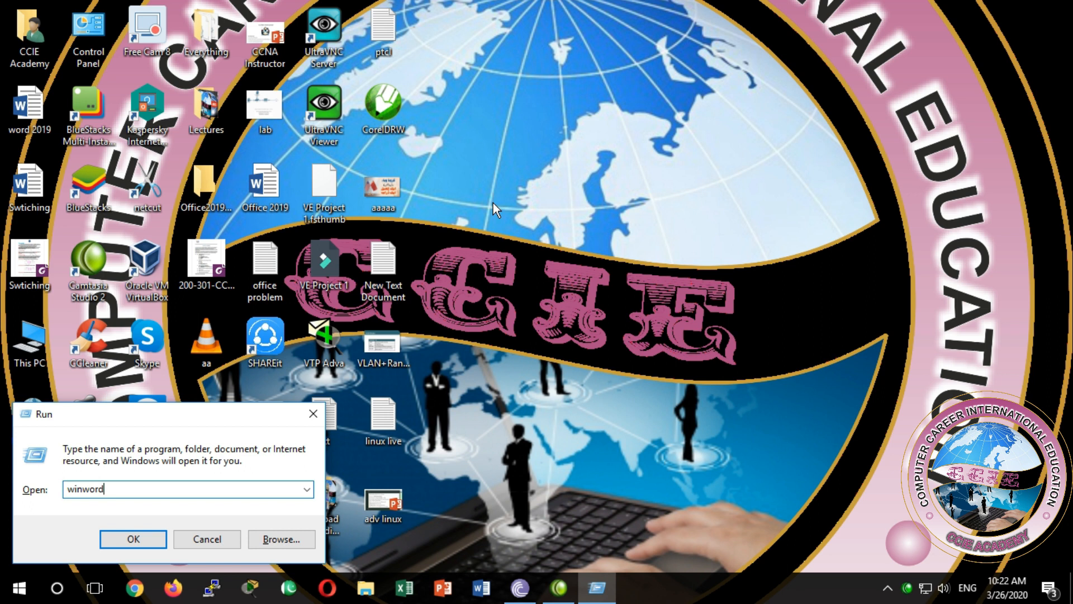
key(Return)
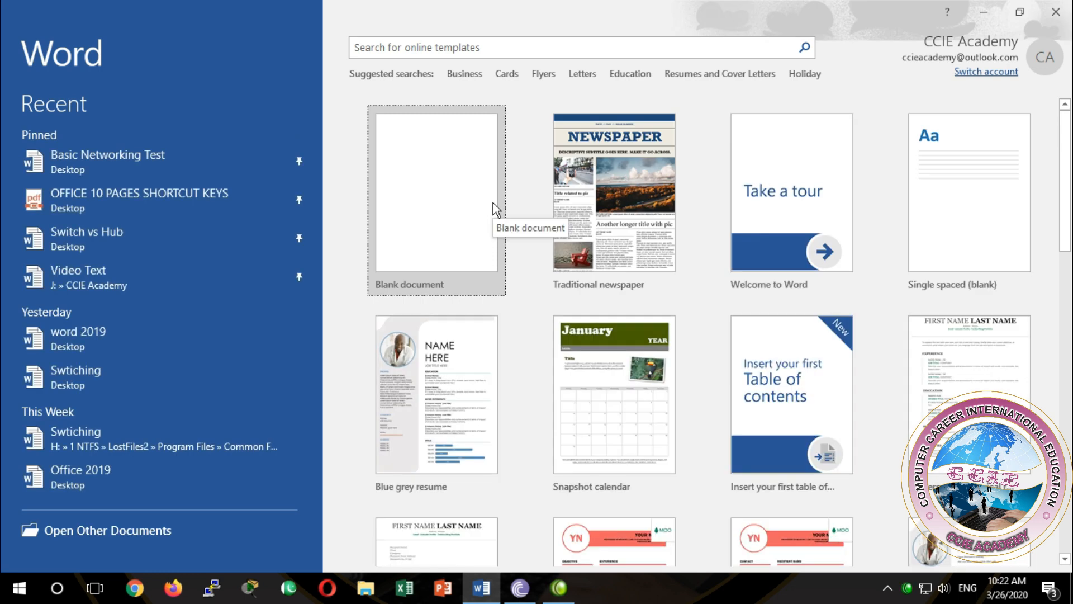
click(406, 198)
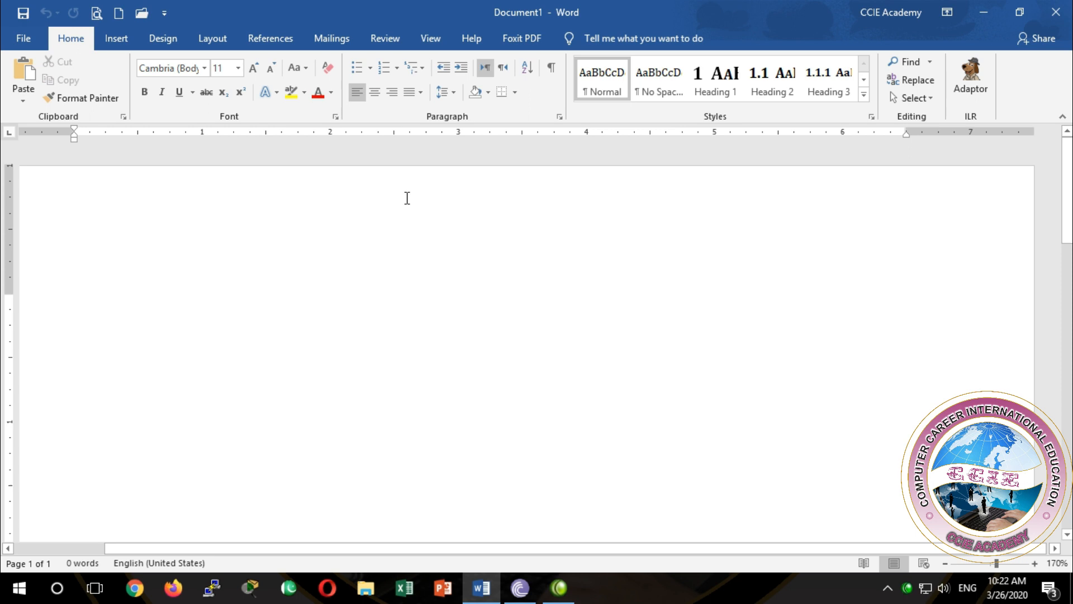
Enter the line "Computer Career International Education Academy" at the start of the document
text(Computer Carer)
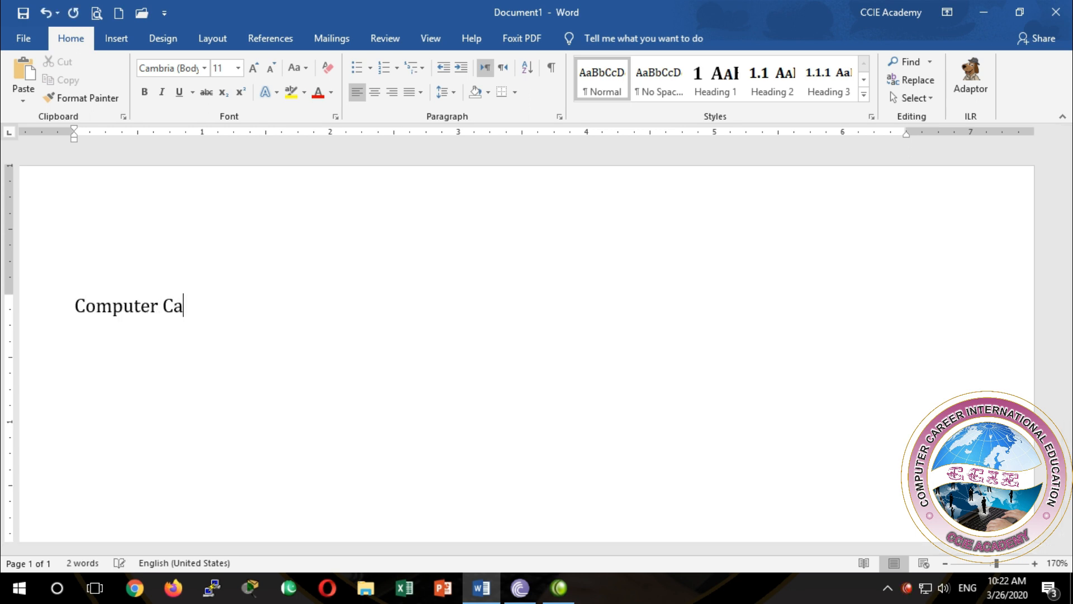
key(BackSpace)
text(er Intewrna)
key(BackSpace)
key(BackSpace)
key(BackSpace)
key(BackSpace)
text(r)
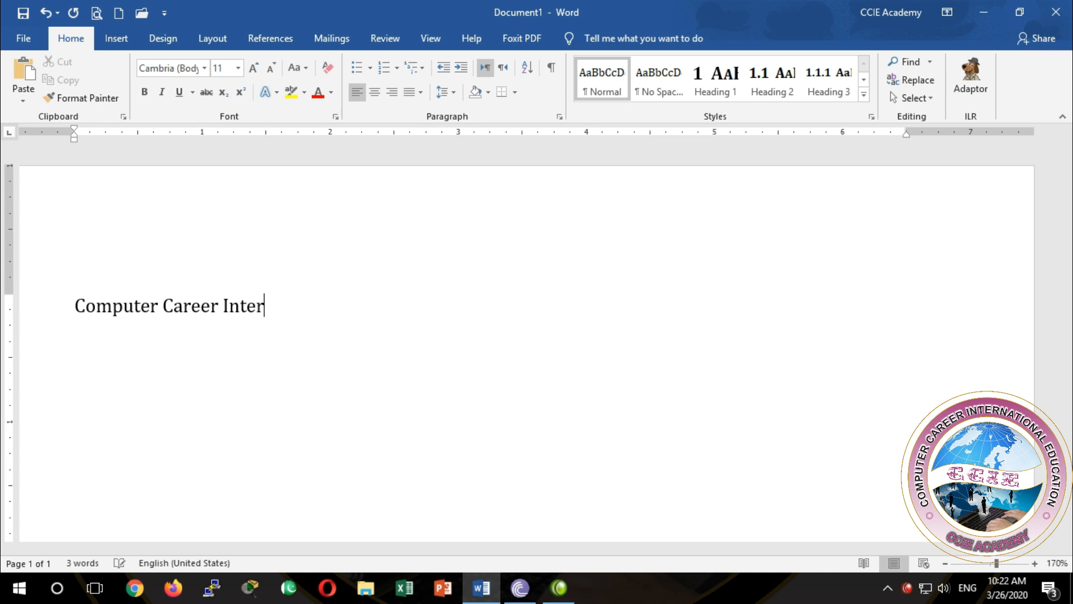
text(national Edu)
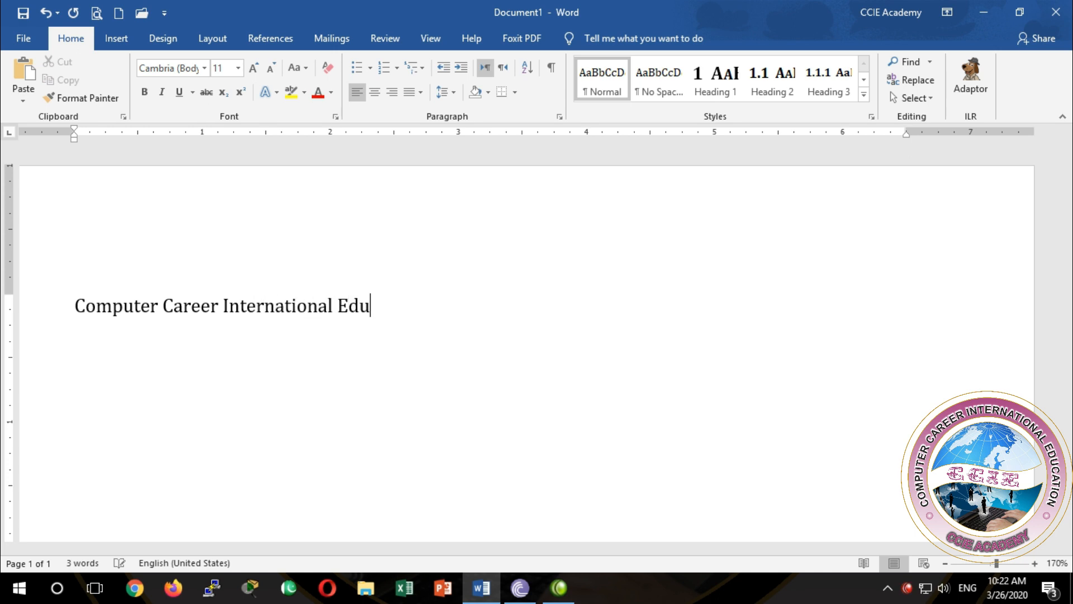
text(cation Academy)
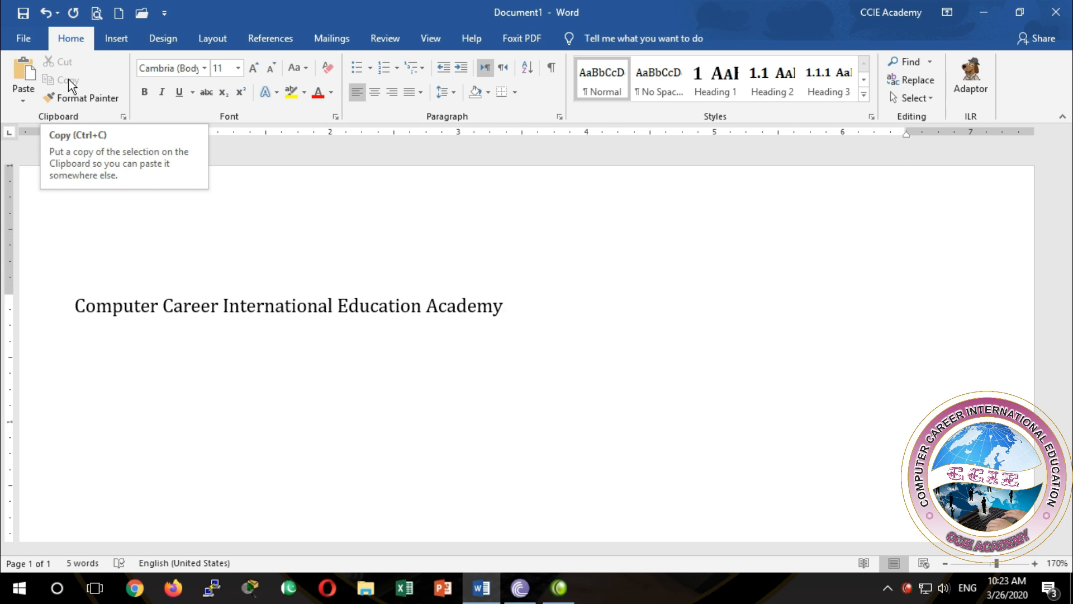
click(38, 45)
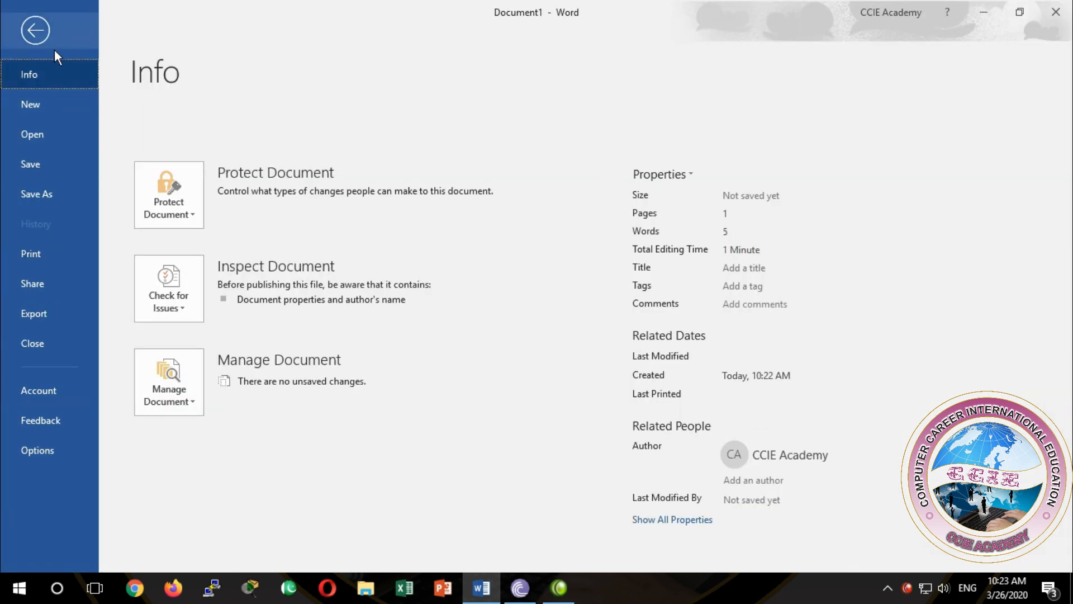
click(36, 31)
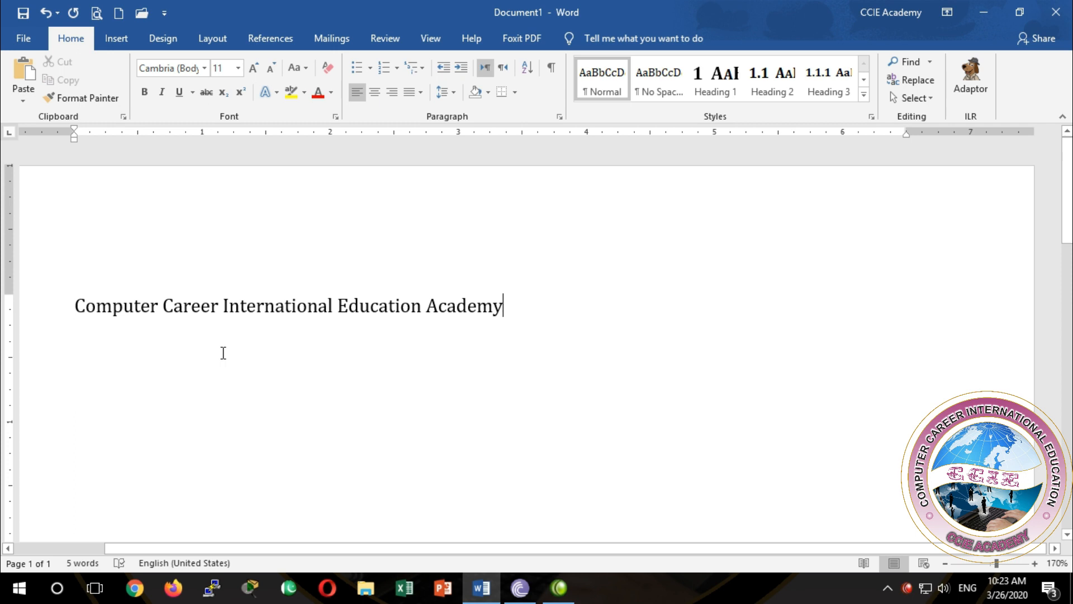
Cut the word "Academy" from the end of the line and paste it two paragraphs below
click(223, 306)
drag(506, 305, 432, 306)
key(ctrl+c)
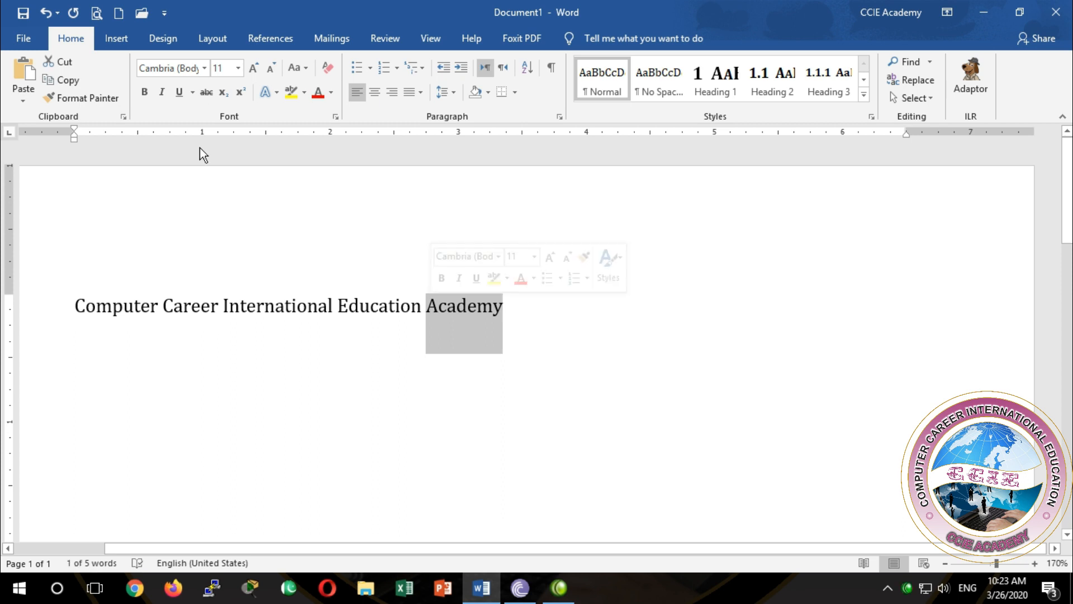
click(71, 65)
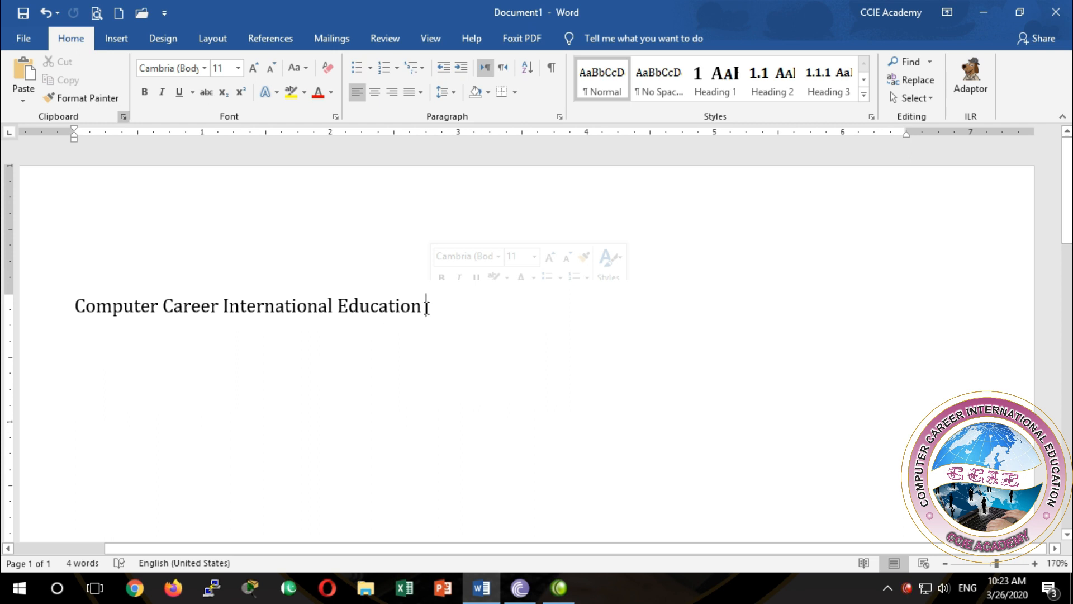
key(Return)
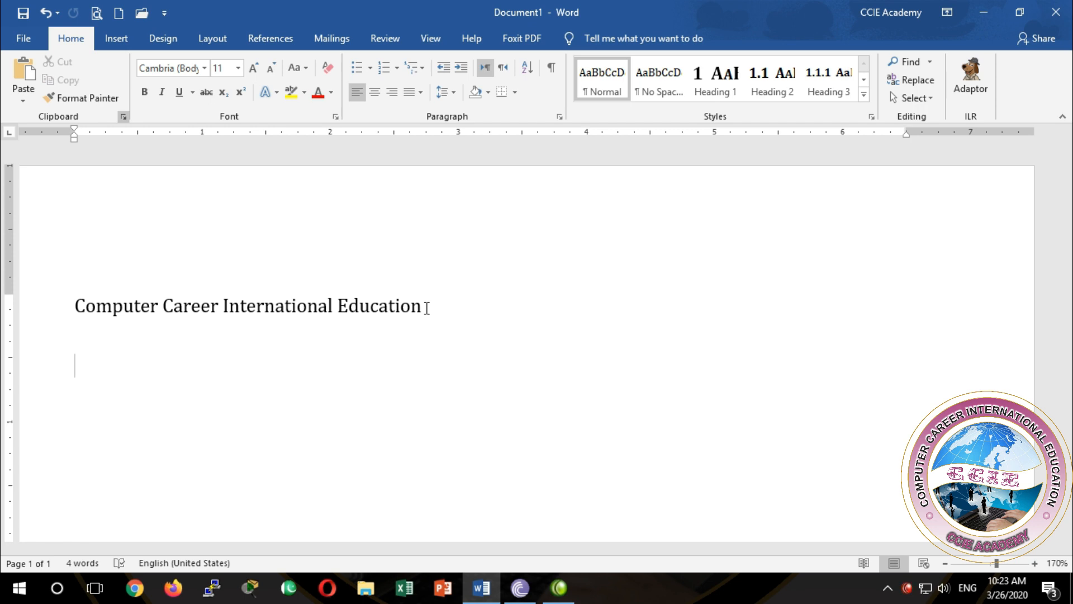
key(Return)
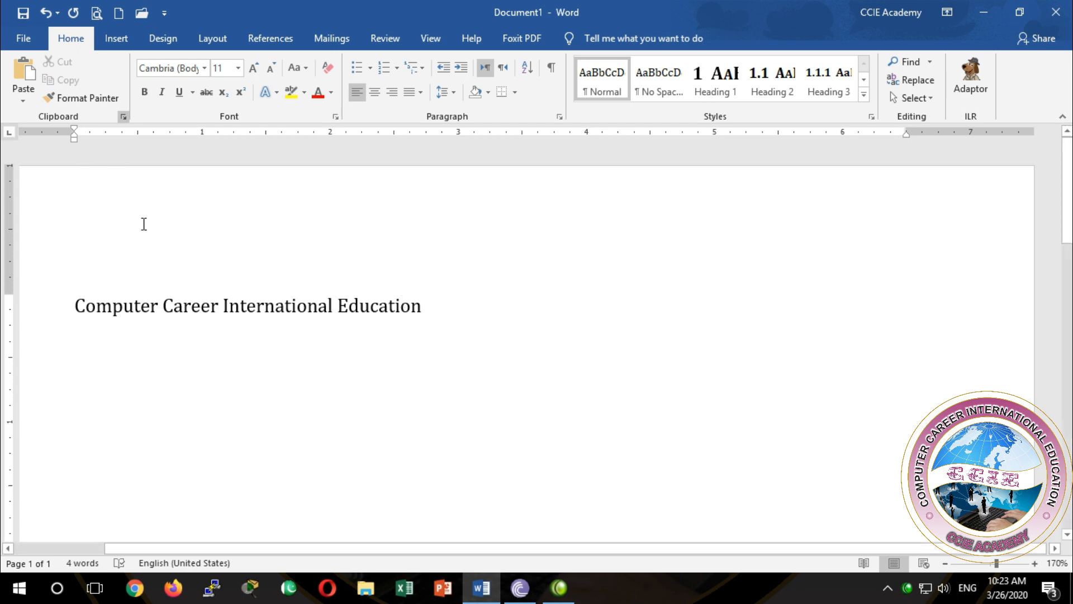
key(ctrl+v)
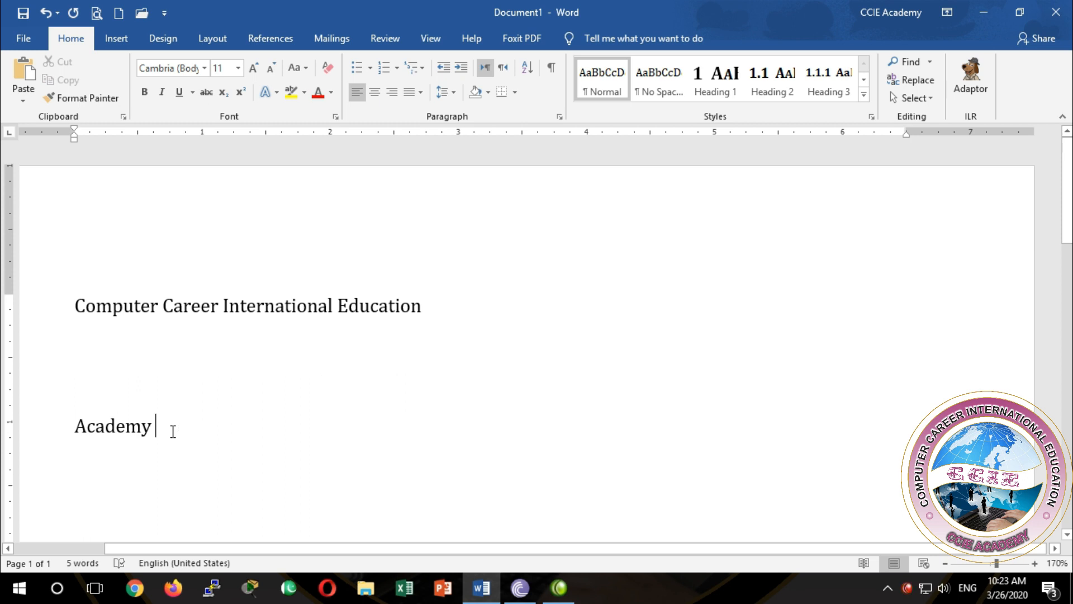
Paste the word "Academy" eight more times in a row after the first pasted one
key(ctrl+v)
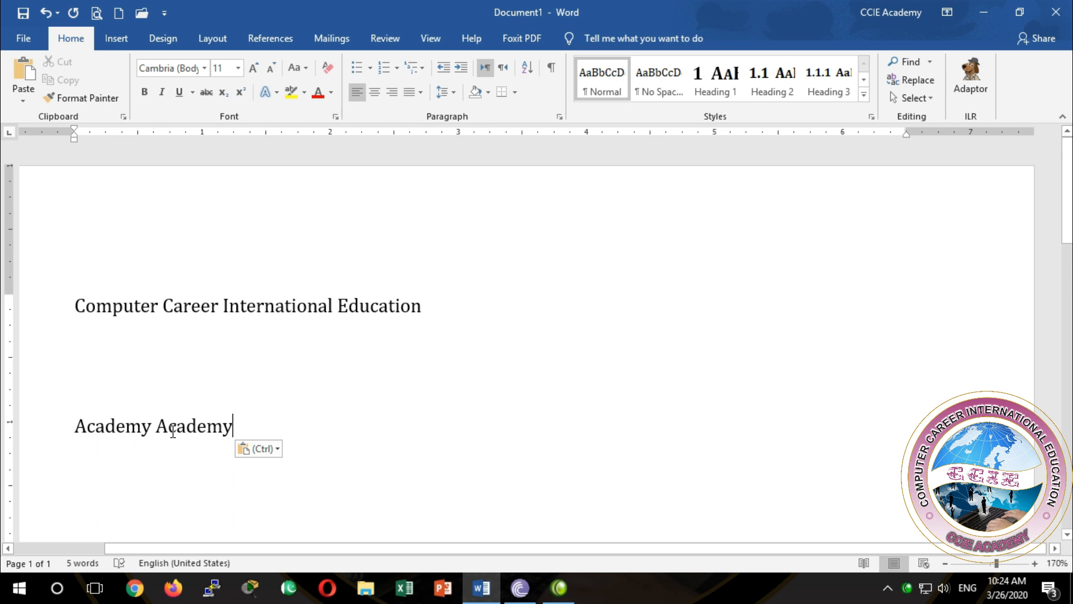
key(ctrl+v)
key(ctrl+v)
key(ctrl+v)
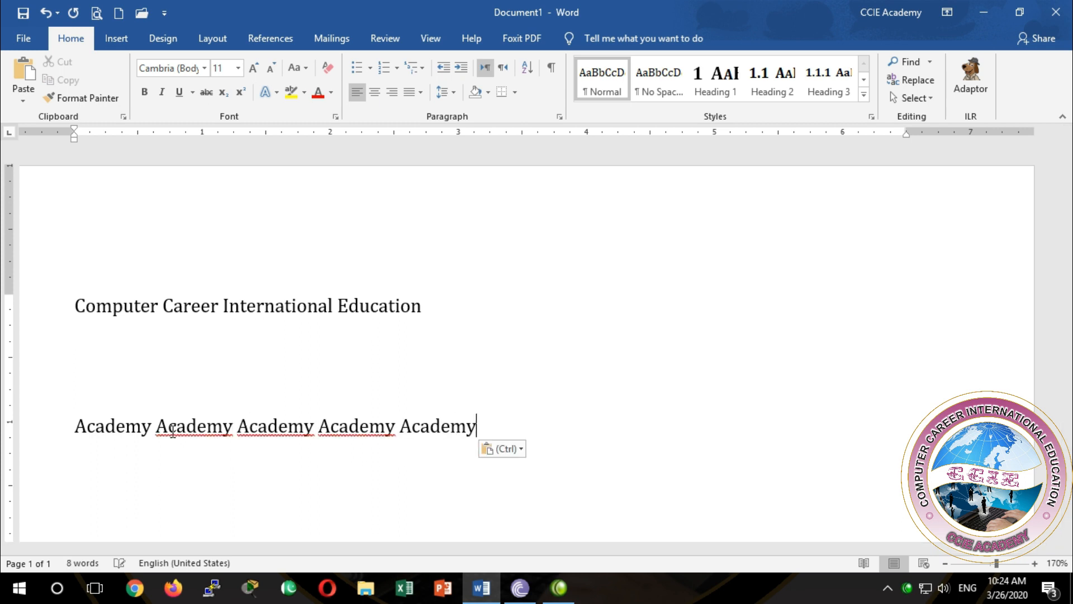
key(ctrl+v)
key(ctrl+v)
key(ctrl+v)
key(ctrl+v)
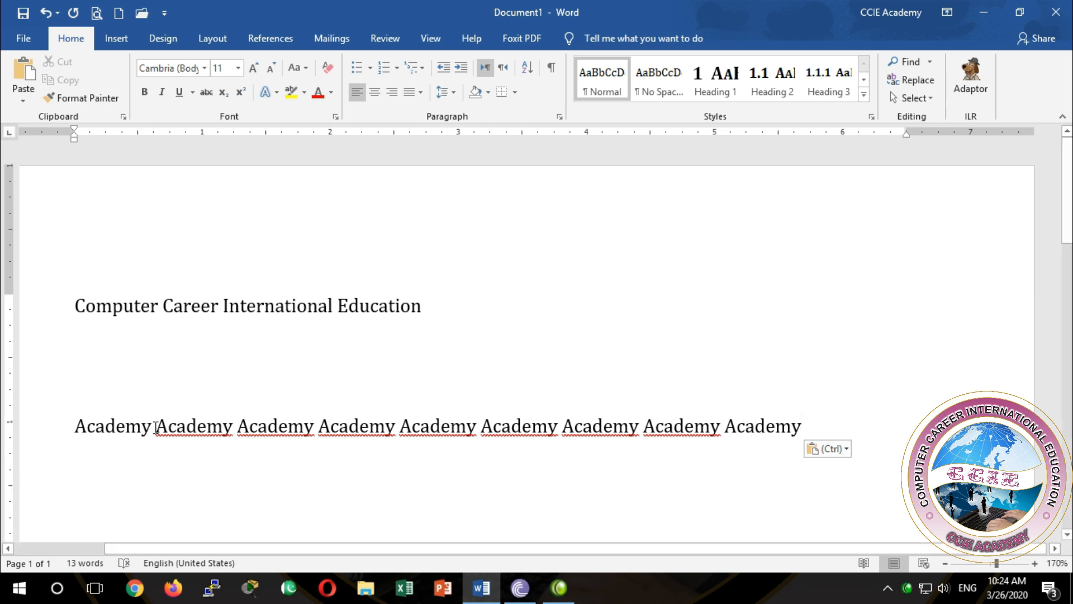
Put "Academy" back at the end of the first line and delete the whole row of repeated "Academy" words
drag(156, 426, 73, 427)
key(Delete)
click(444, 311)
key(ctrl+v)
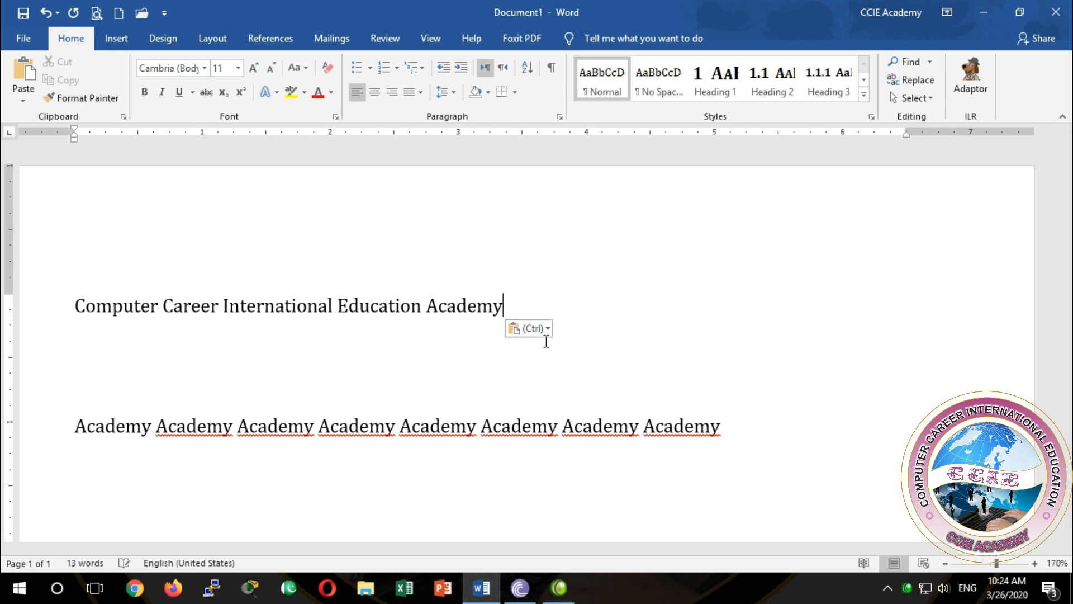
drag(733, 428, 34, 434)
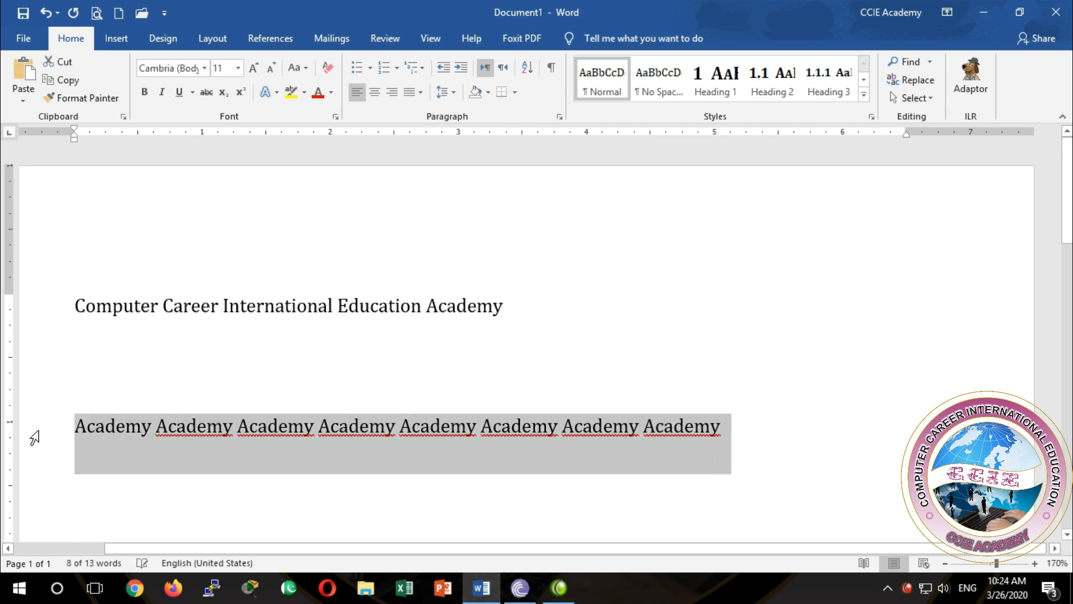
key(Delete)
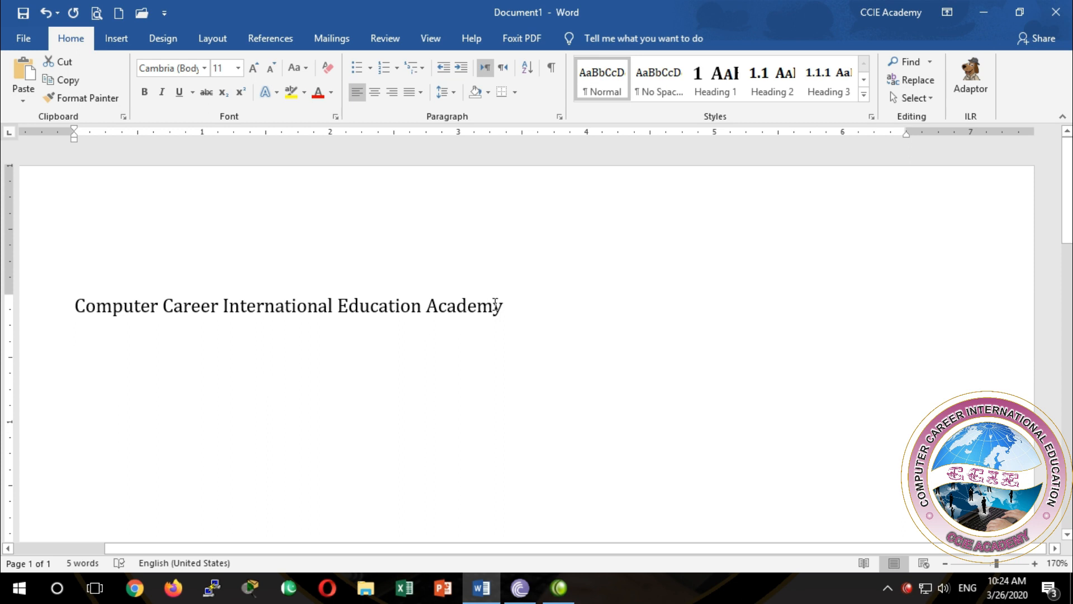
Copy the full line "Computer Career International Education Academy" and paste four copies of it below
drag(507, 306, 75, 303)
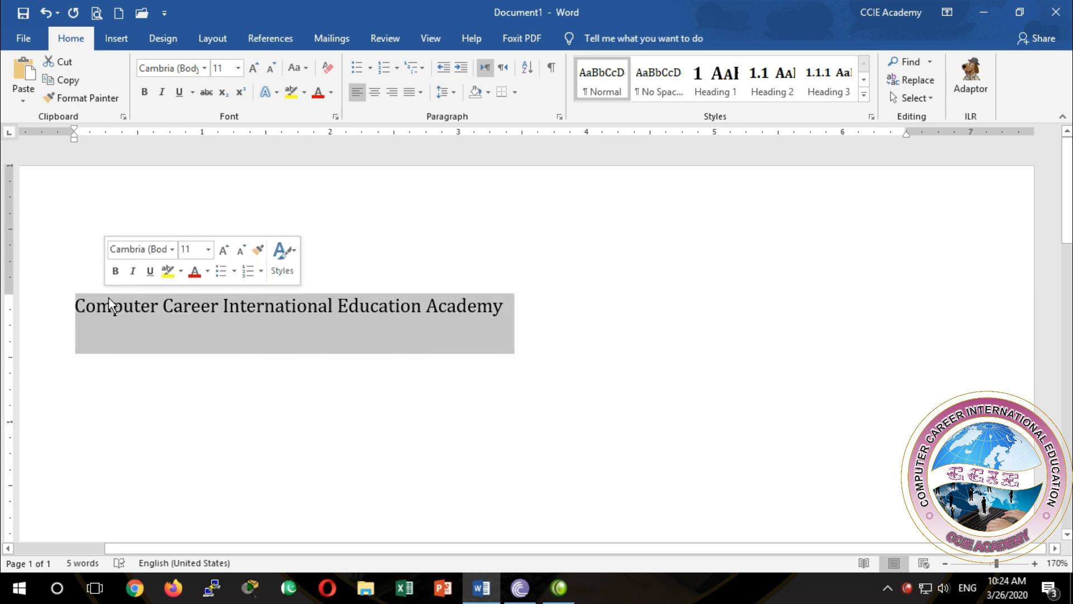
click(68, 80)
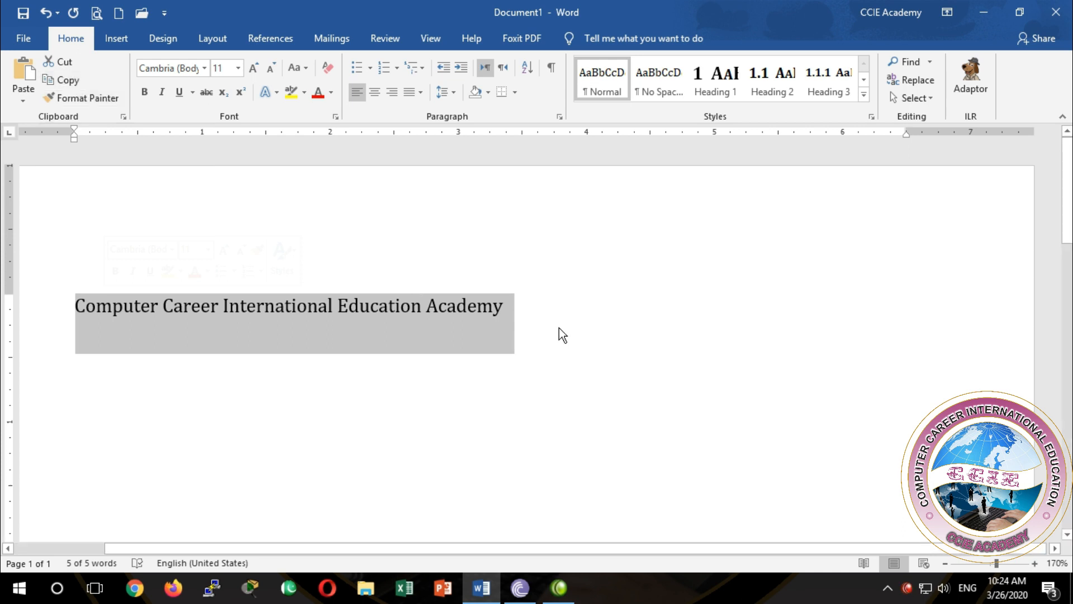
click(565, 311)
key(Return)
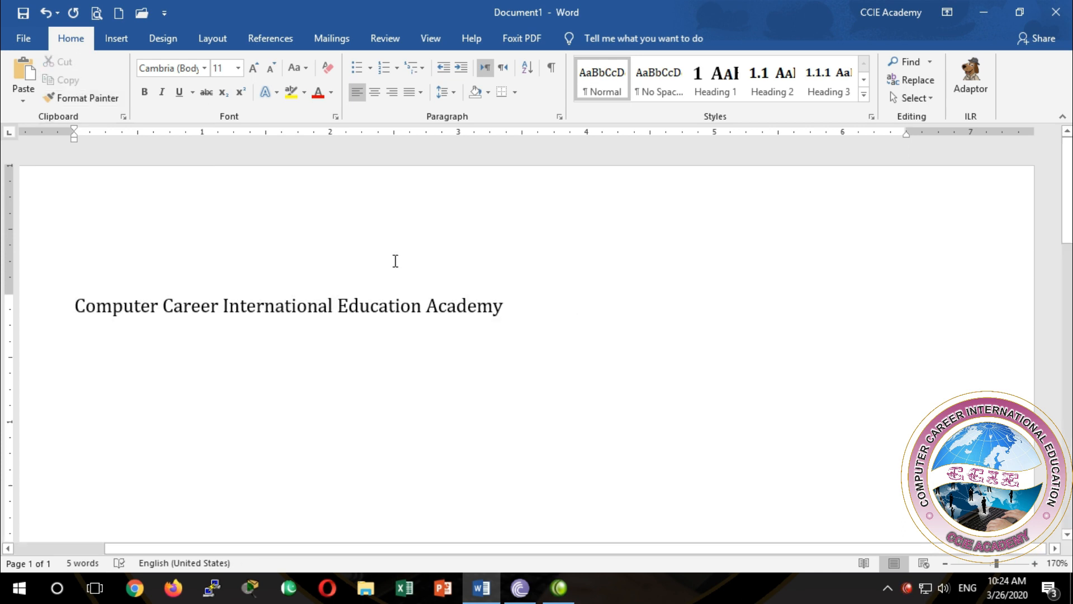
key(ctrl+v)
key(ctrl+v)
key(ctrl+v)
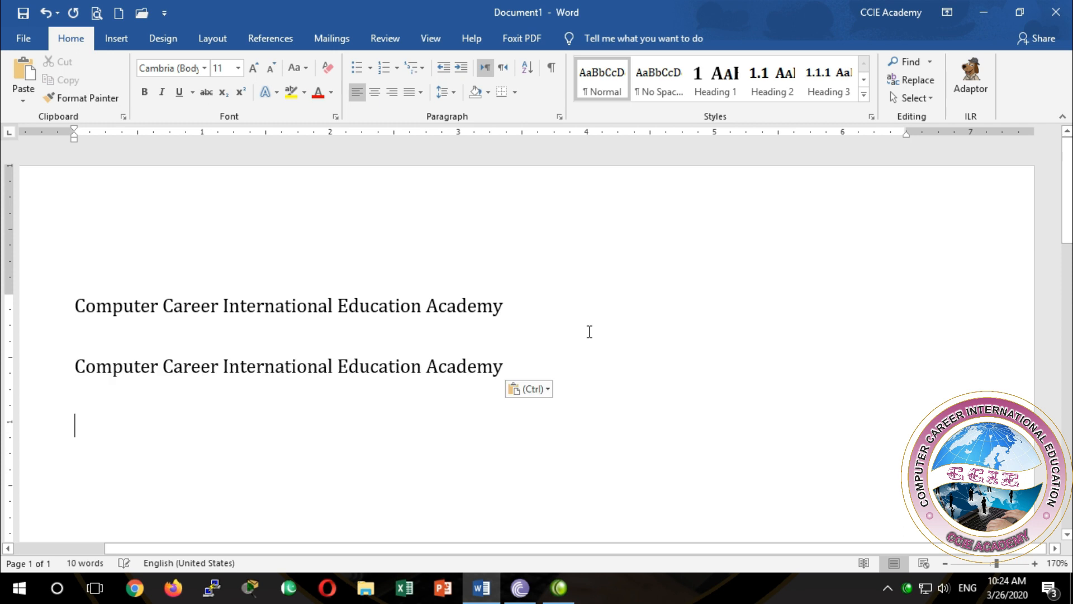
key(ctrl+v)
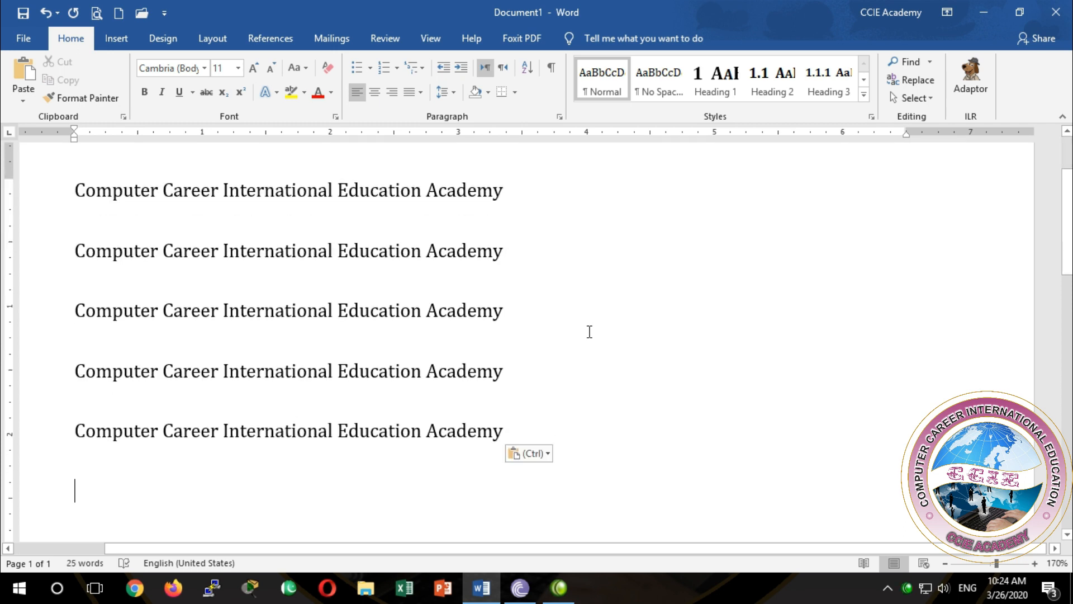
scroll(613, 414, up, 1)
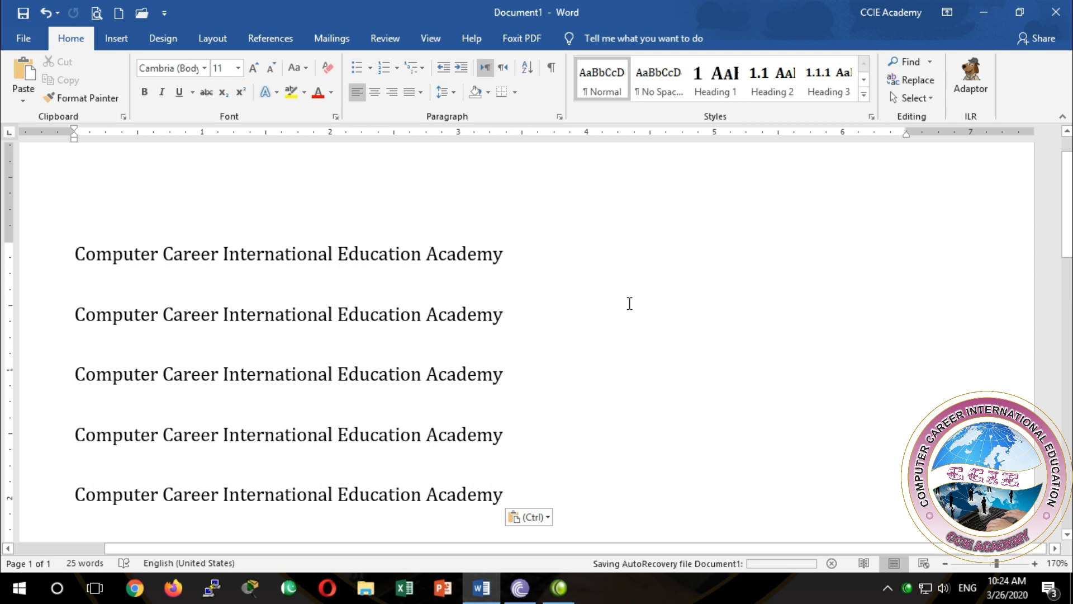
Undo the four pasted lines and preview the Keep Text Only paste option without applying it
key(ctrl+z)
key(ctrl+z)
key(ctrl+z)
key(ctrl+z)
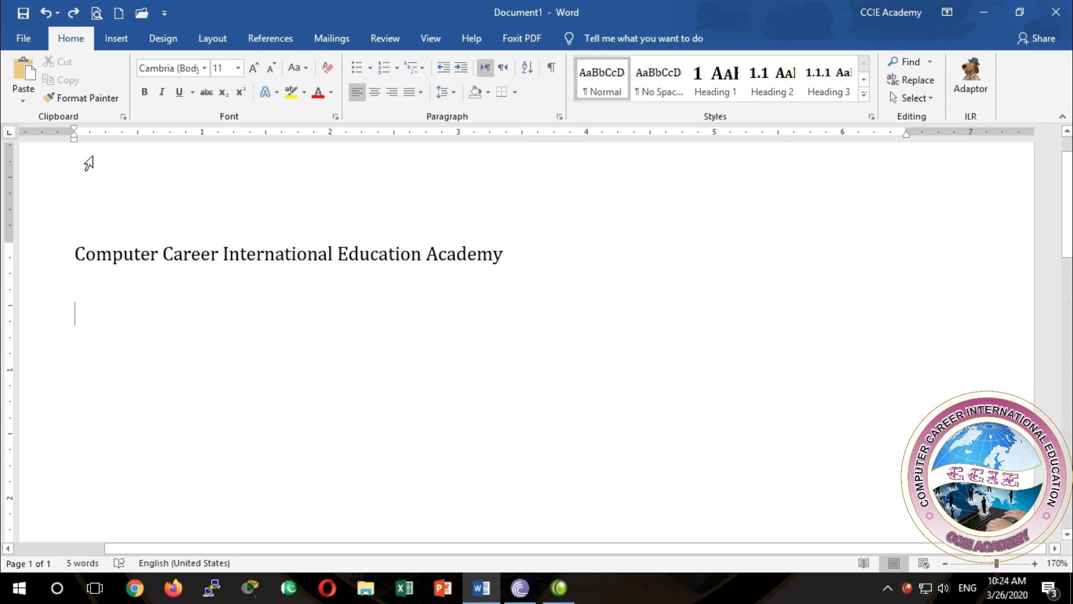
click(24, 102)
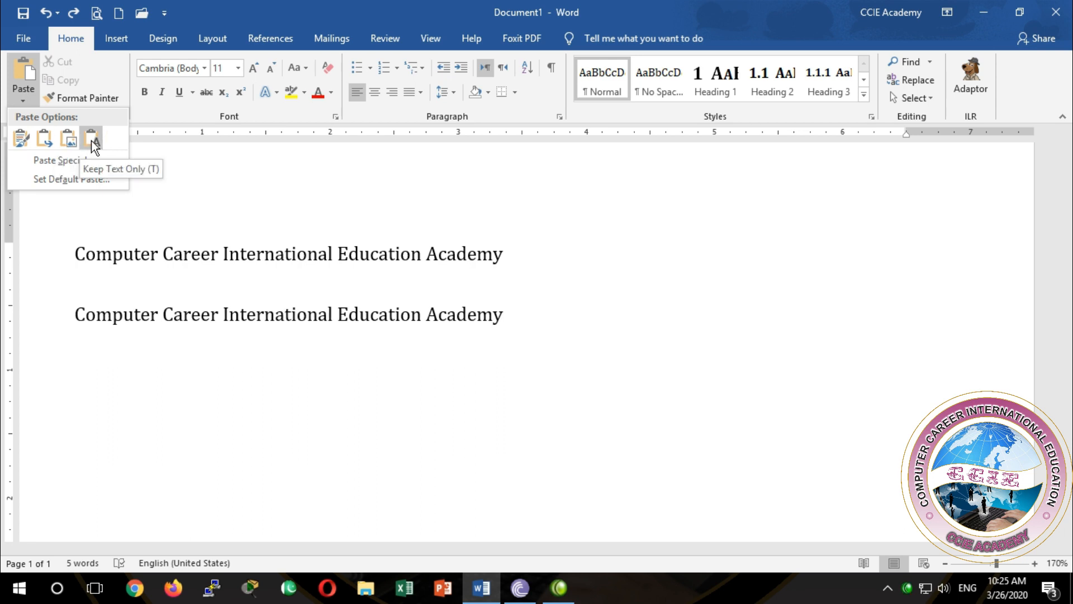
click(452, 318)
Format the line "Computer Career International Education Academy" as 16 pt, bold and underlined
drag(503, 265, 77, 259)
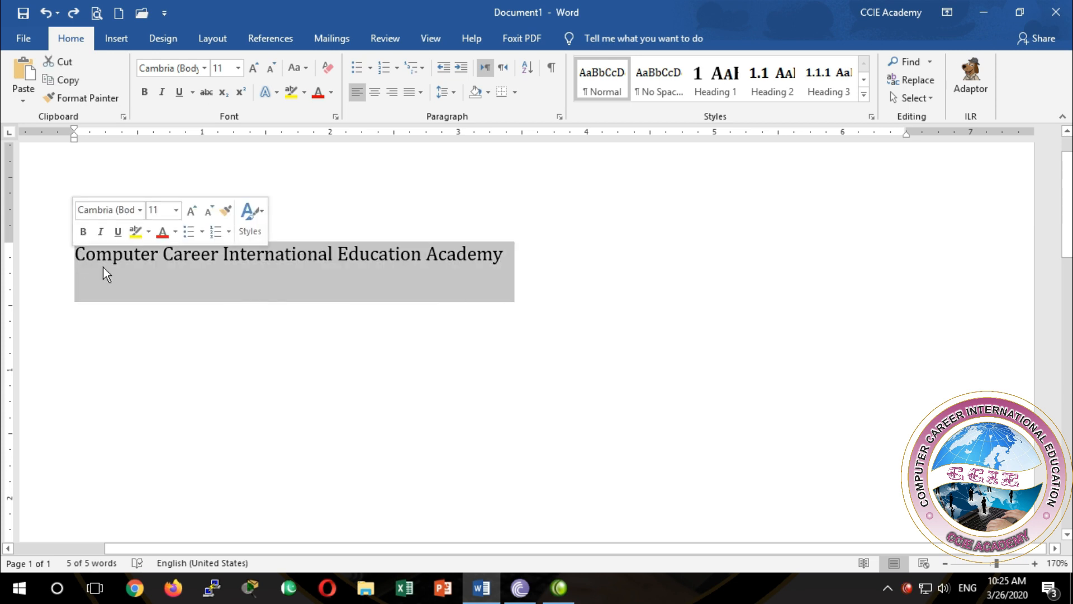
click(252, 68)
click(253, 68)
click(252, 68)
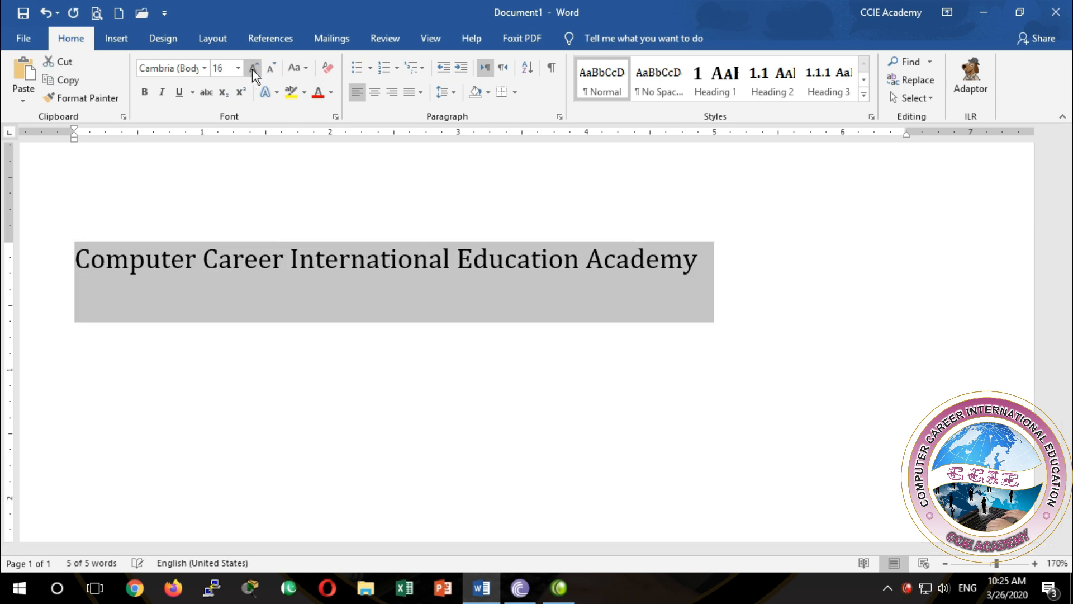
click(143, 93)
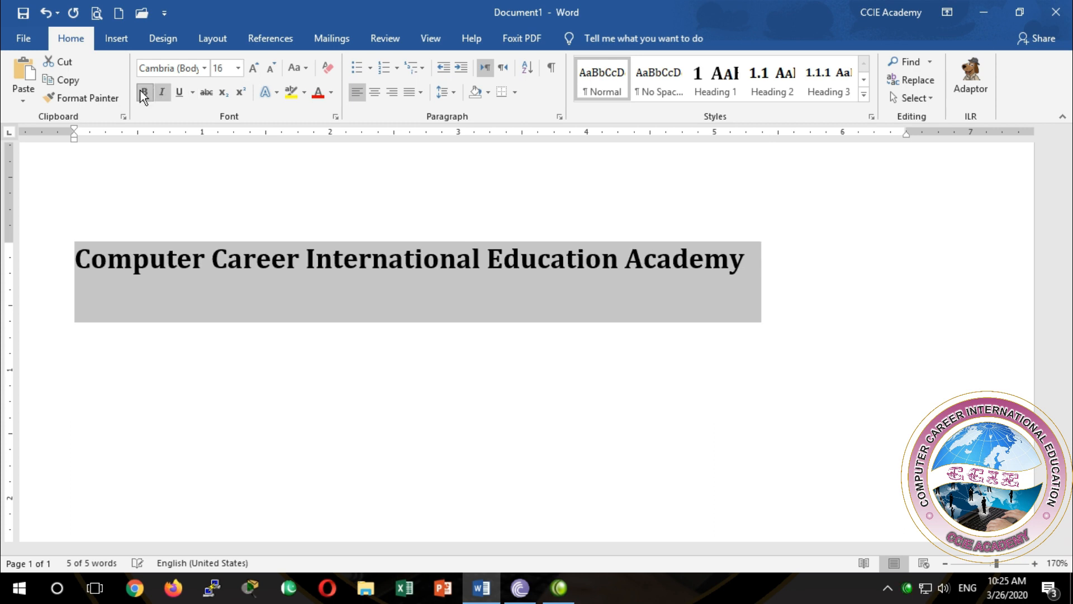
click(180, 93)
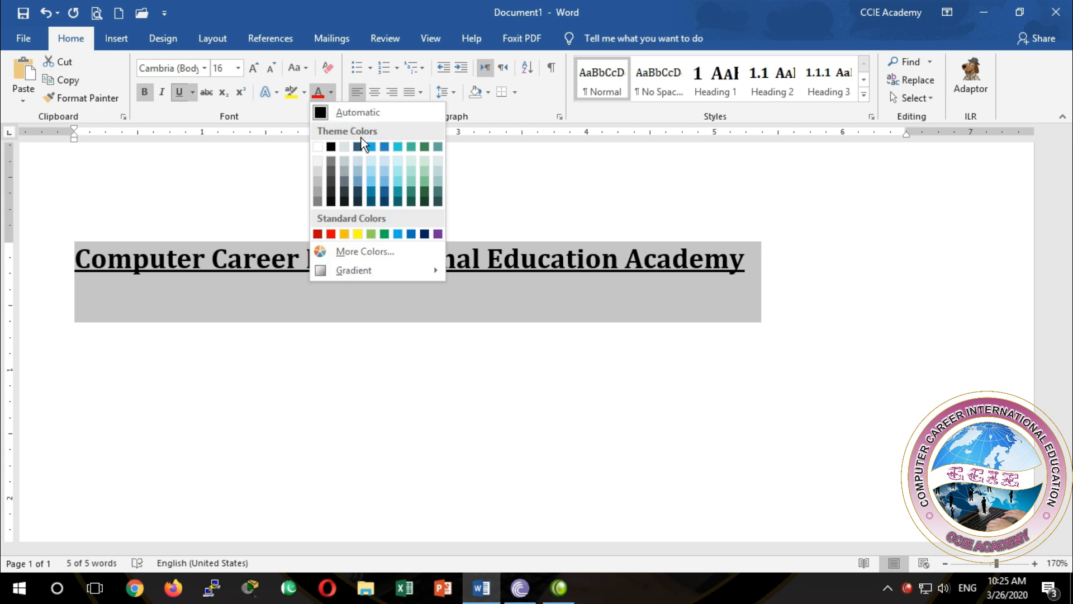
Change the academy line's font color to the standard light blue and highlight it in light gray
click(401, 235)
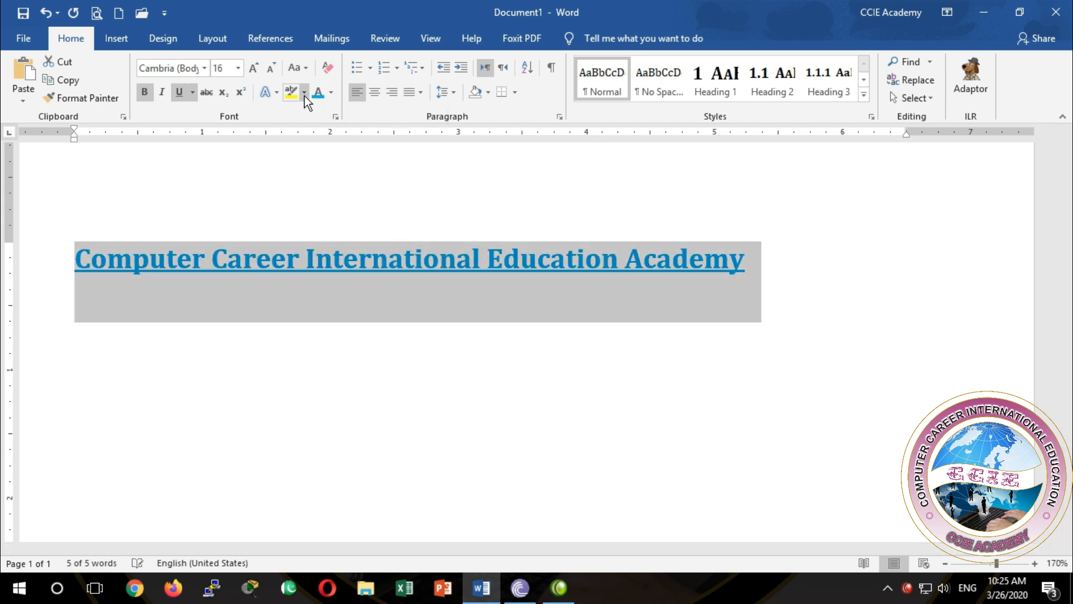
click(304, 93)
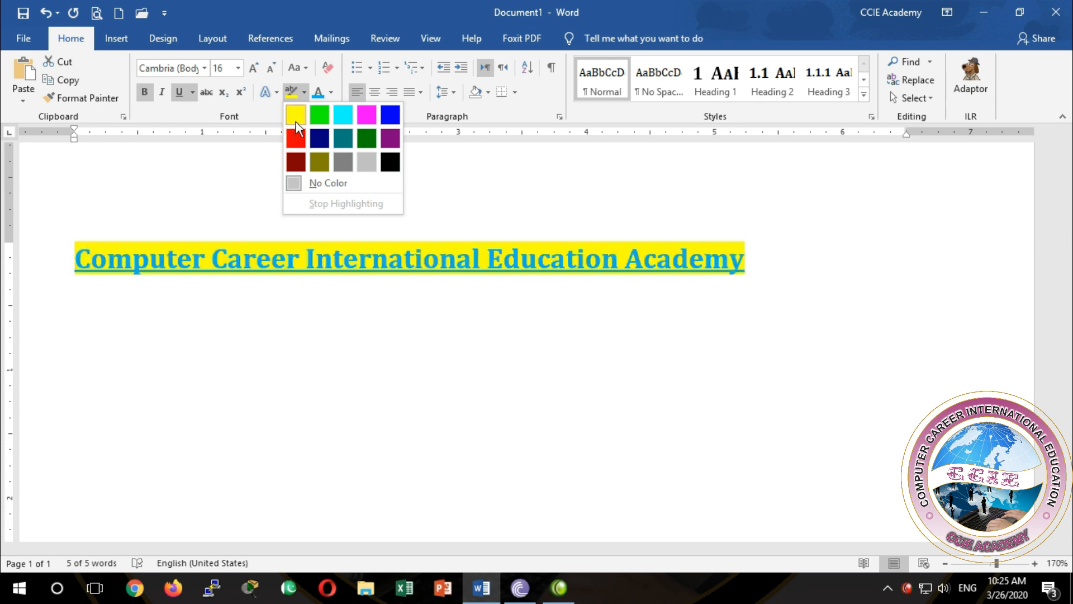
click(367, 163)
key(Left)
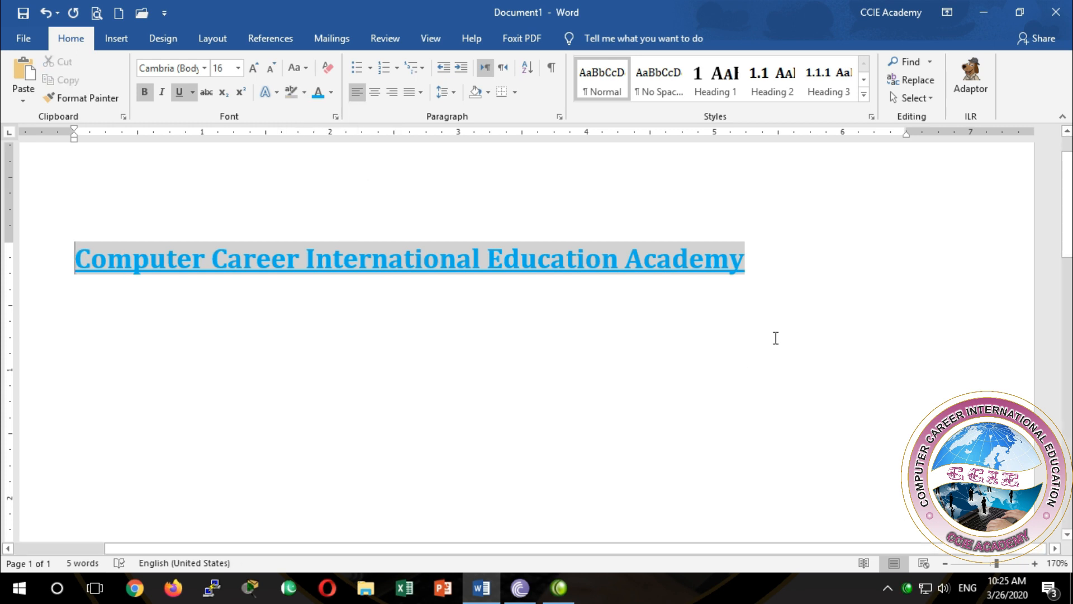
Copy the formatted academy line and paste it below twice, once with Keep Source Formatting and once with Merge Formatting
drag(770, 266, 119, 259)
key(super+c)
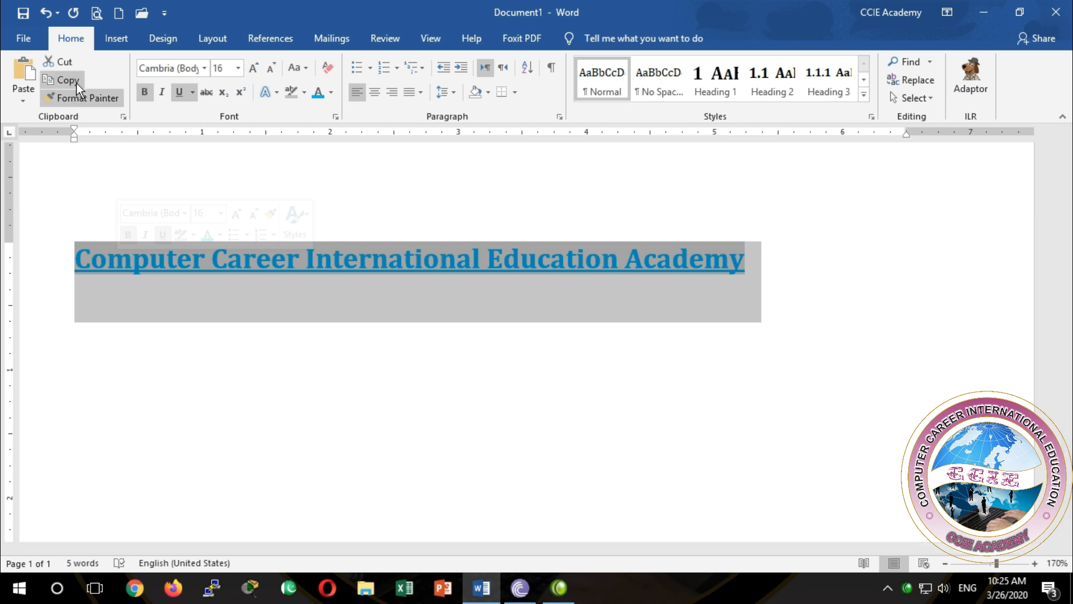
click(783, 268)
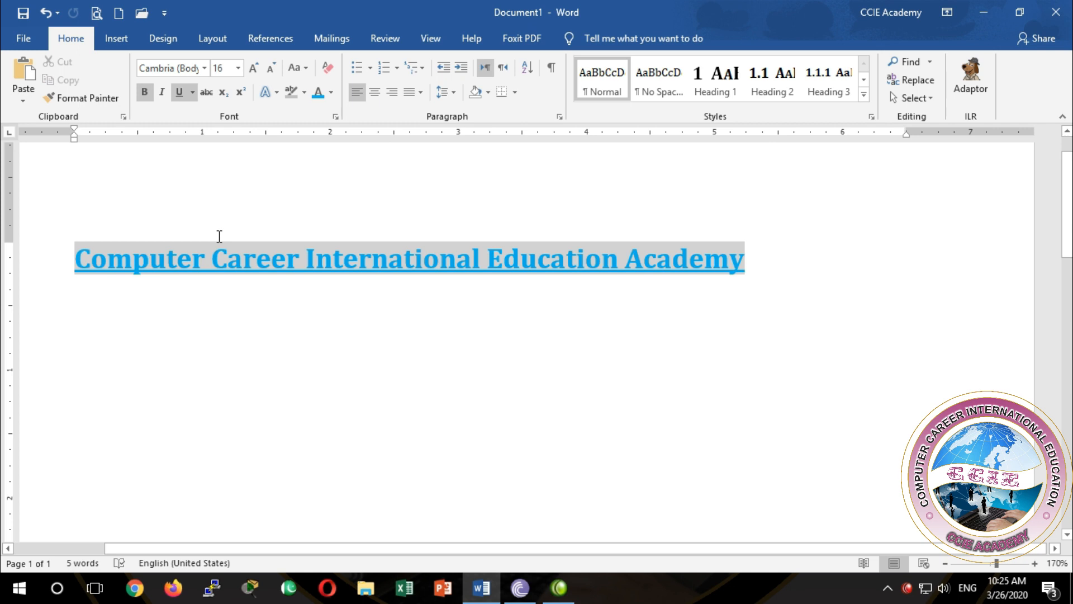
ctrl+scroll(219, 236, down, 1)
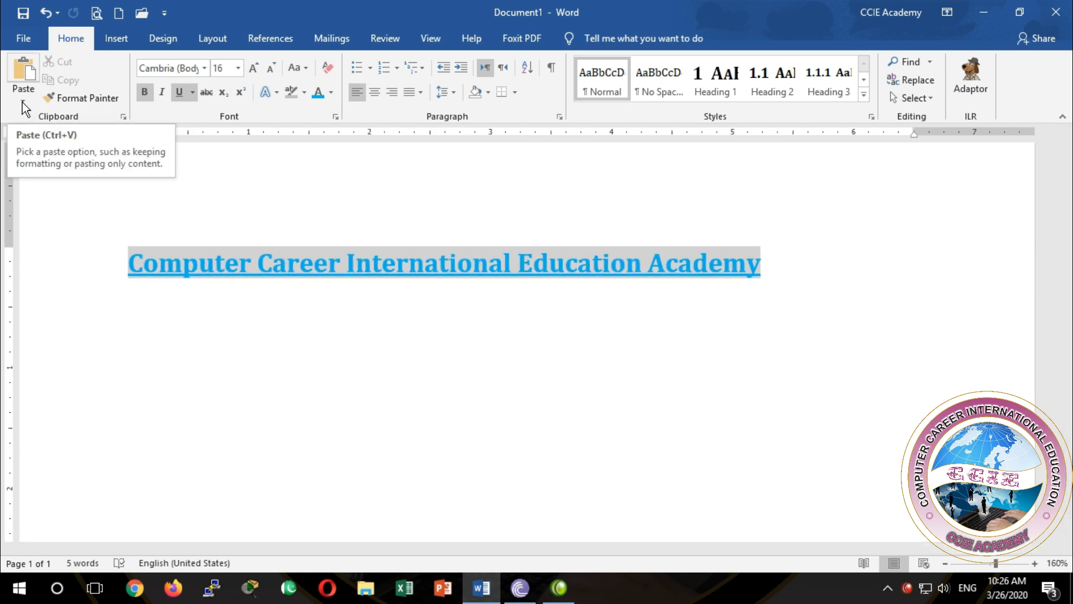
click(22, 103)
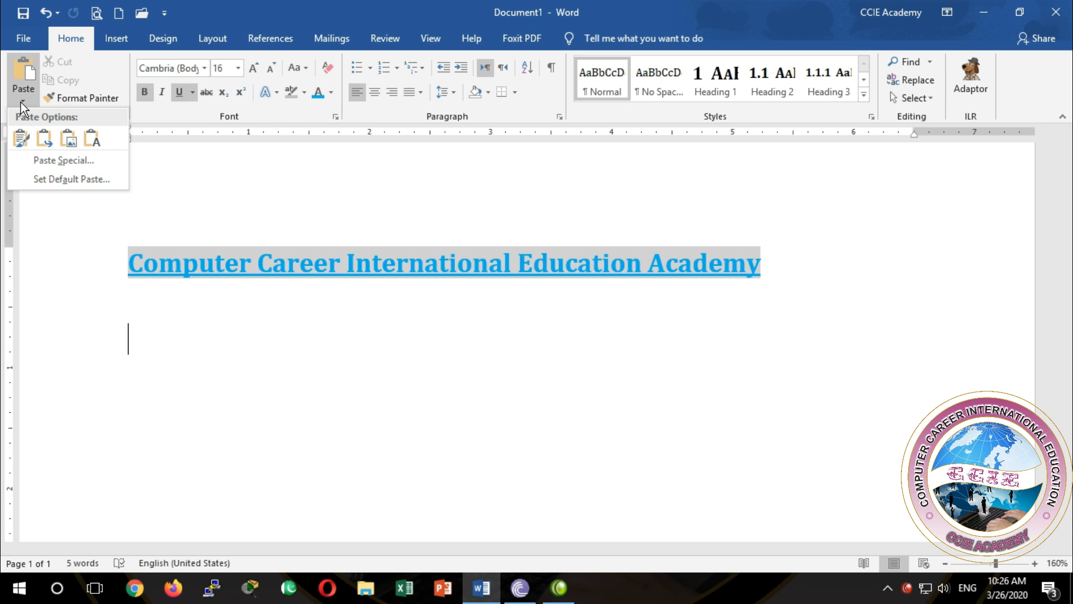
click(19, 138)
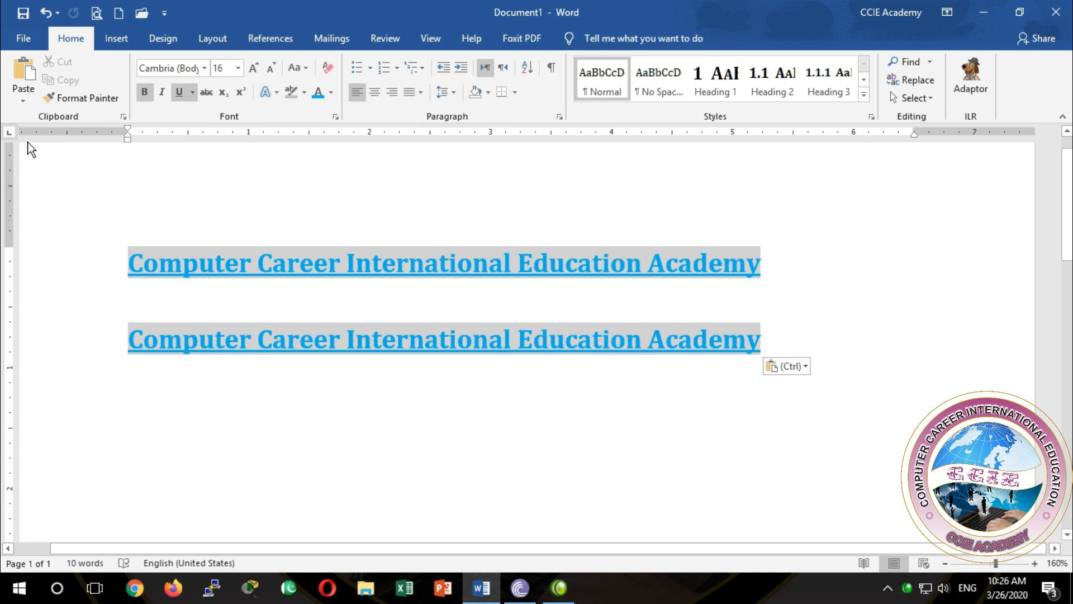
click(24, 101)
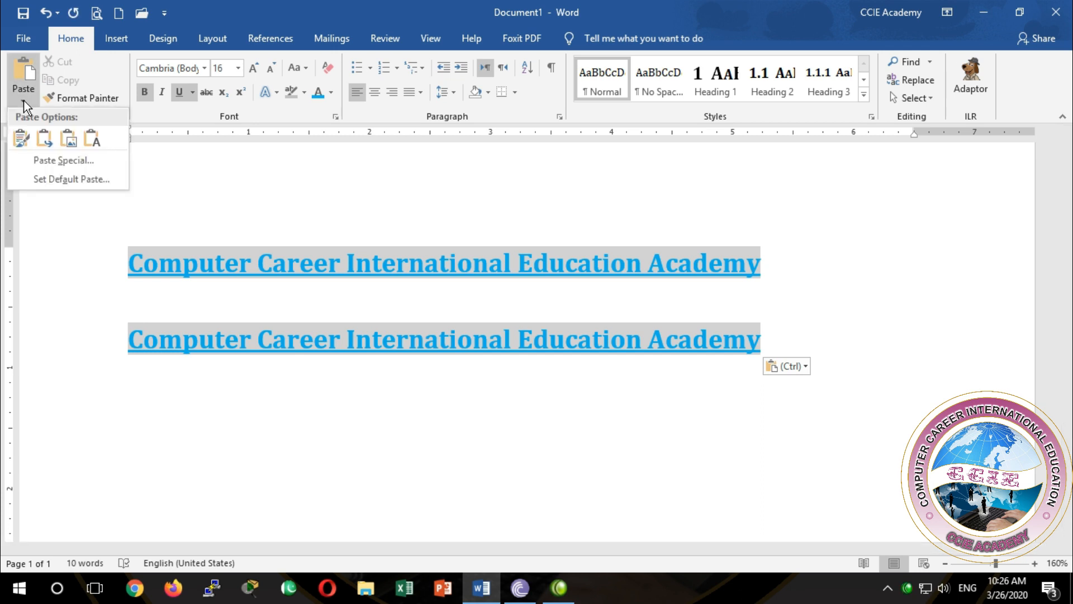
click(44, 140)
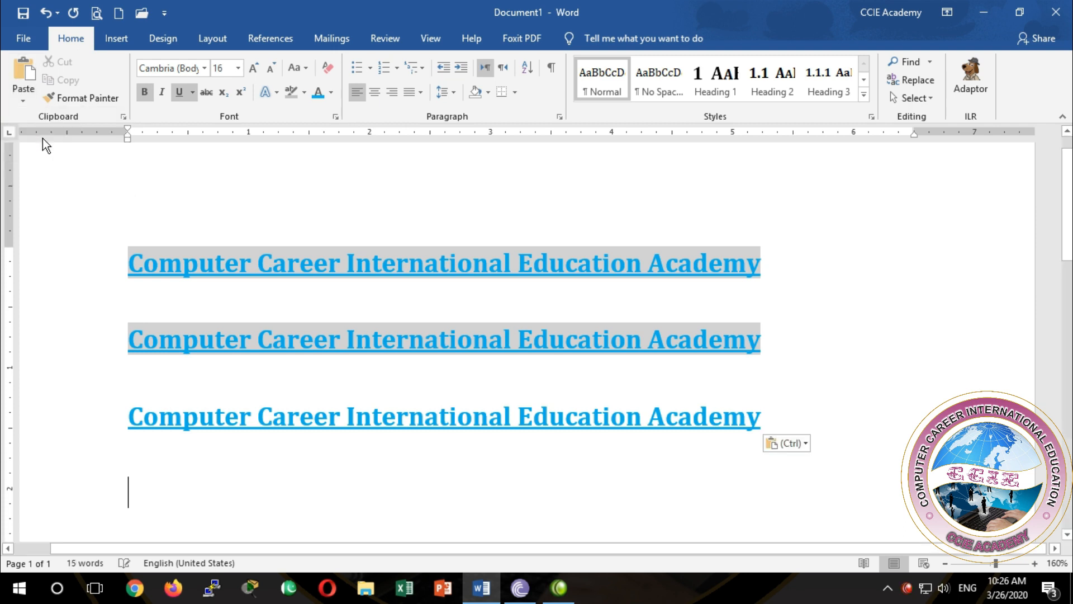
Paste the copied line below the others as a picture, and add a Keep Text Only copy beneath it
click(23, 103)
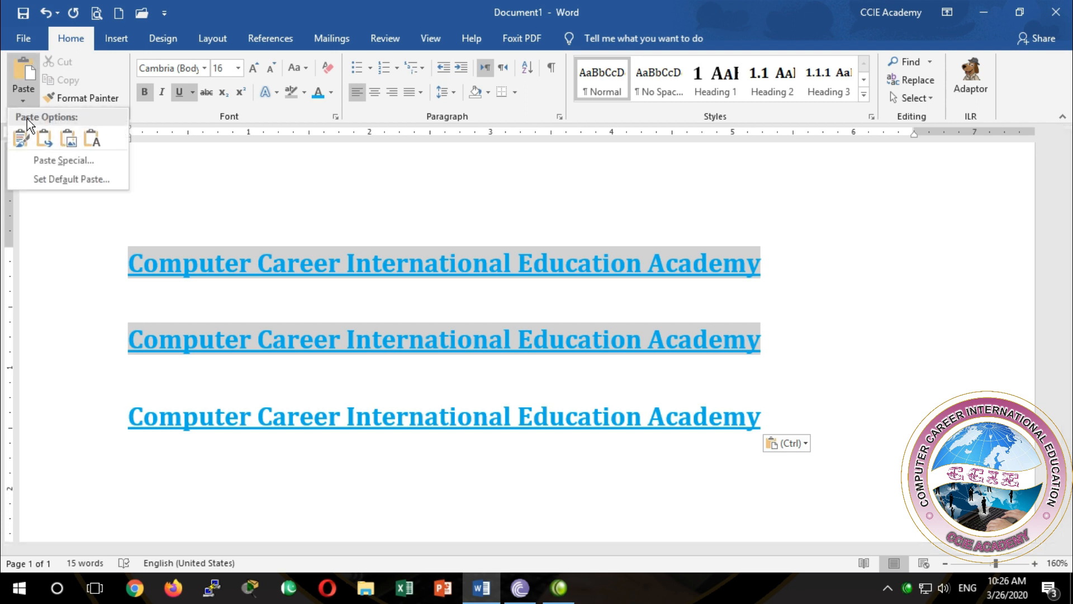
click(68, 142)
click(274, 441)
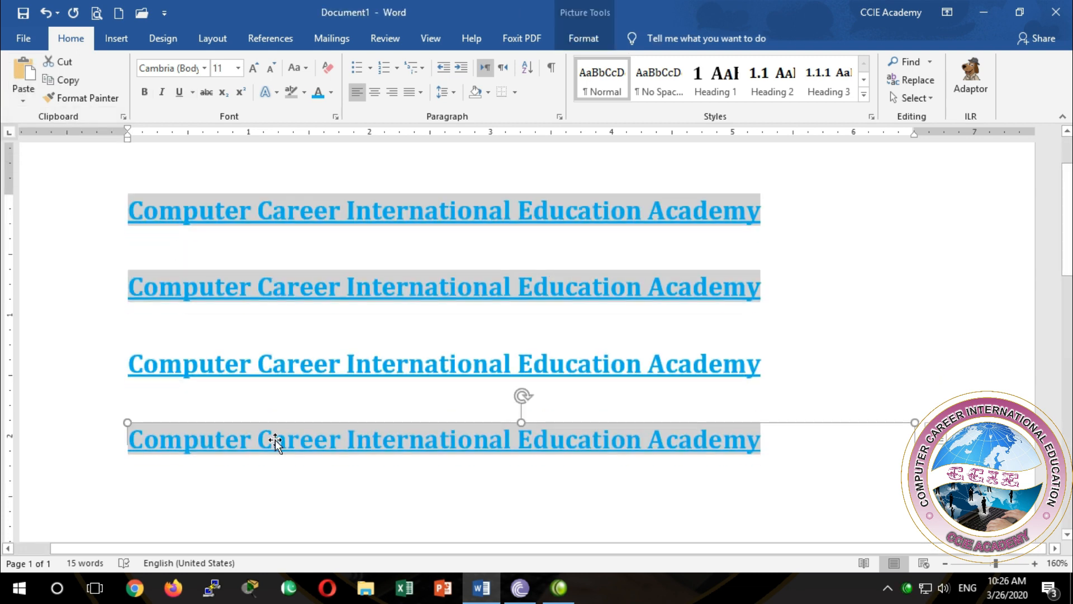
click(819, 388)
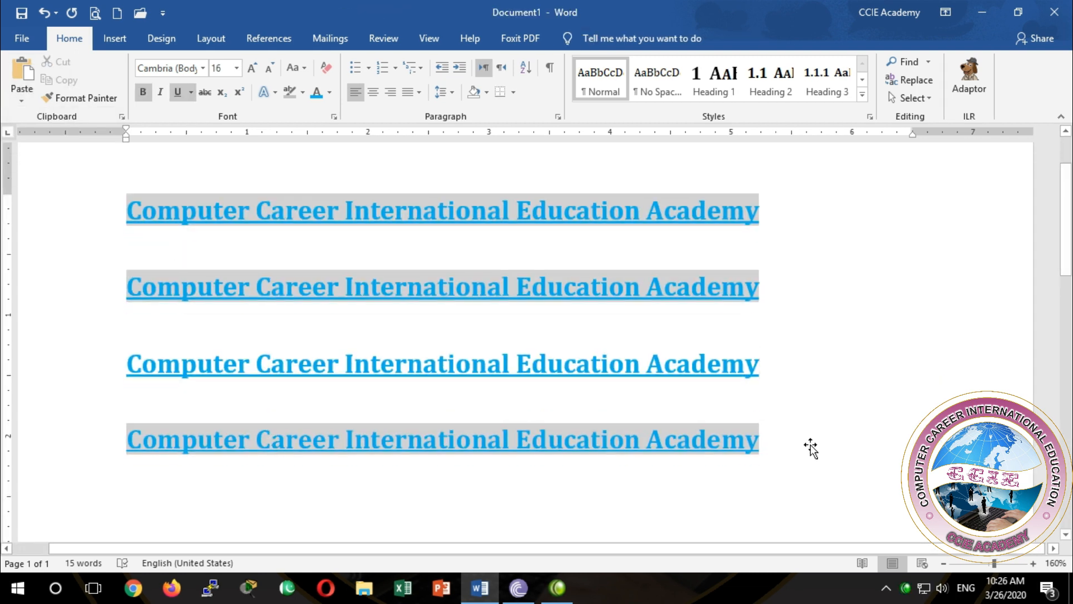
click(155, 518)
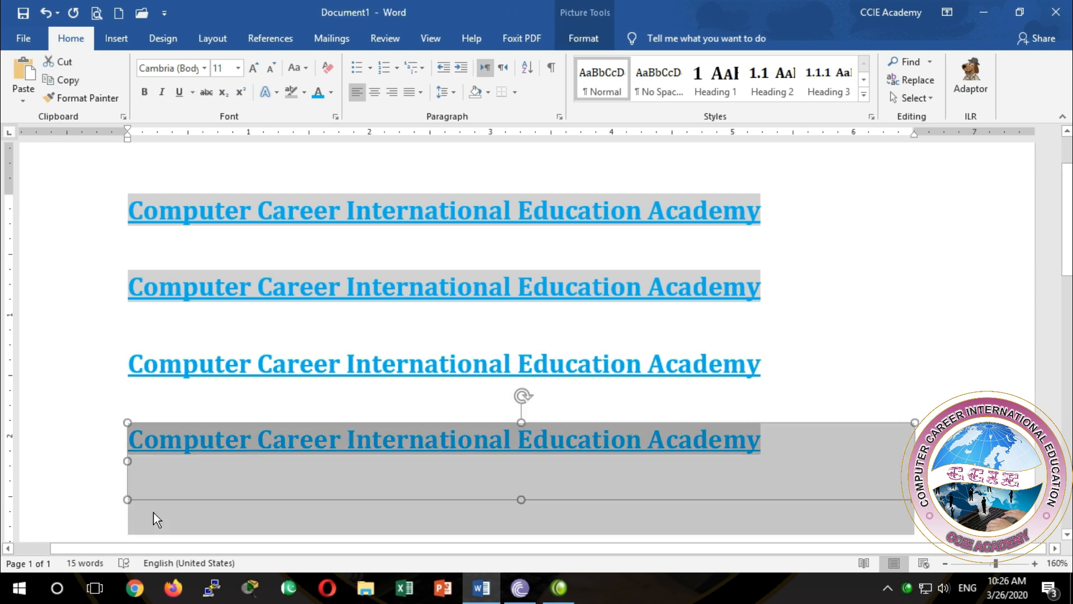
click(111, 526)
click(126, 520)
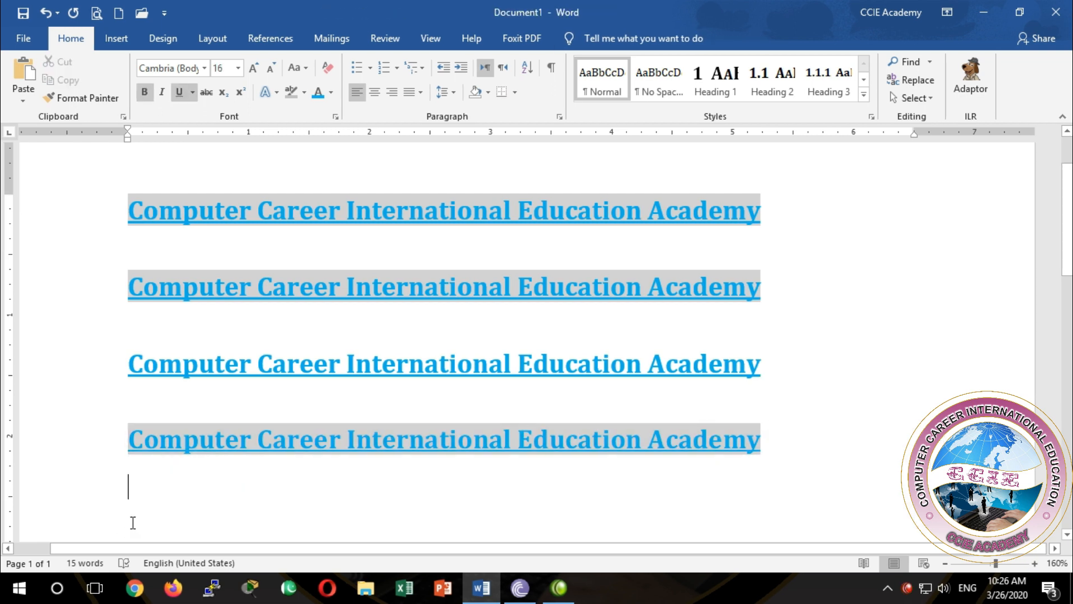
click(23, 104)
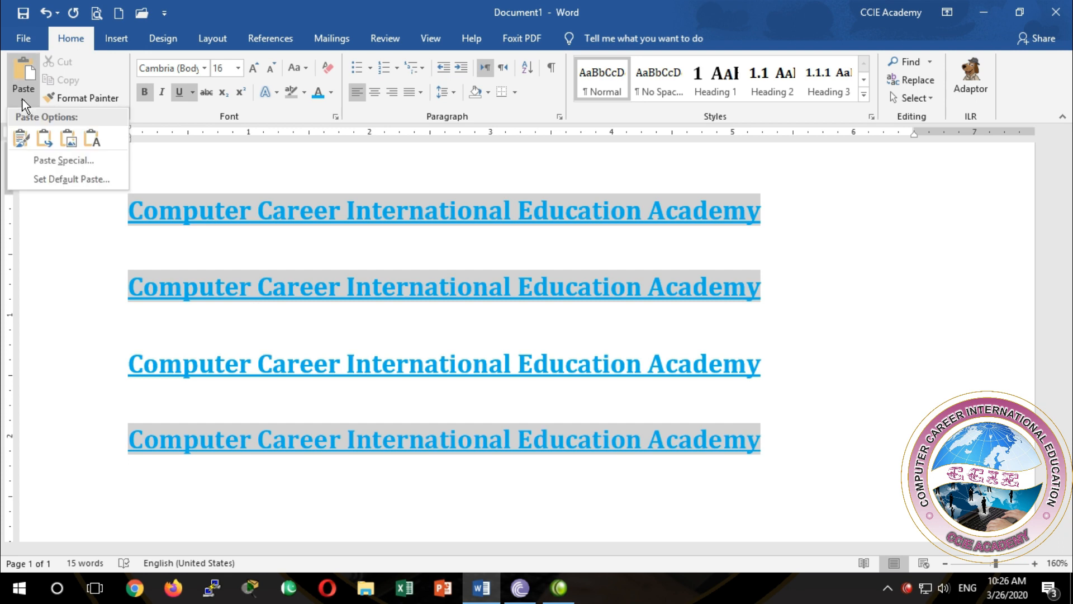
click(92, 137)
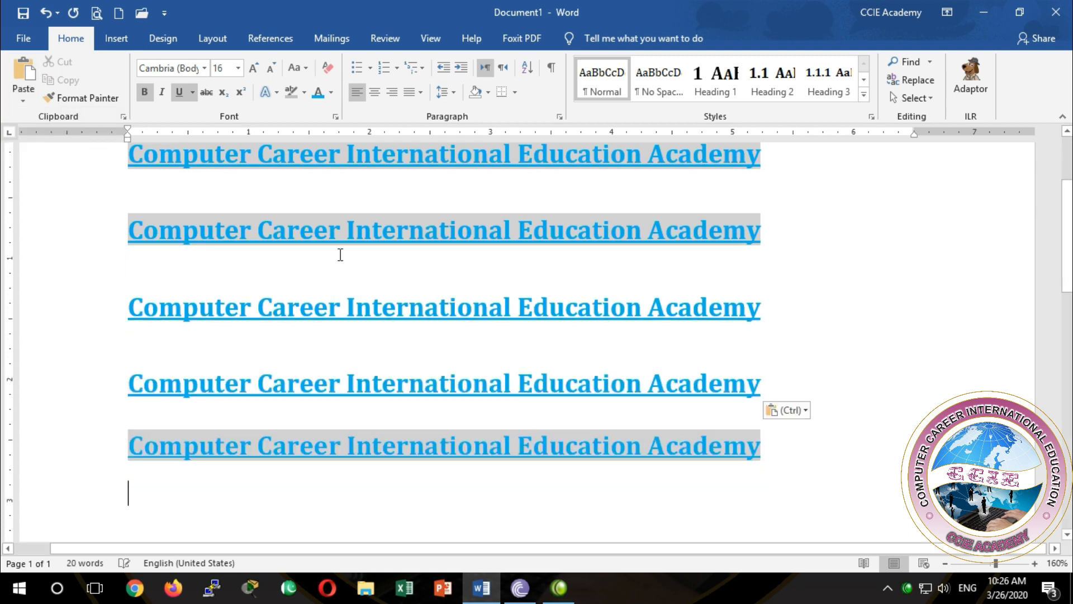
Undo the merged, picture and text-only pastes
key(ctrl+z)
key(ctrl+z)
key(ctrl+z)
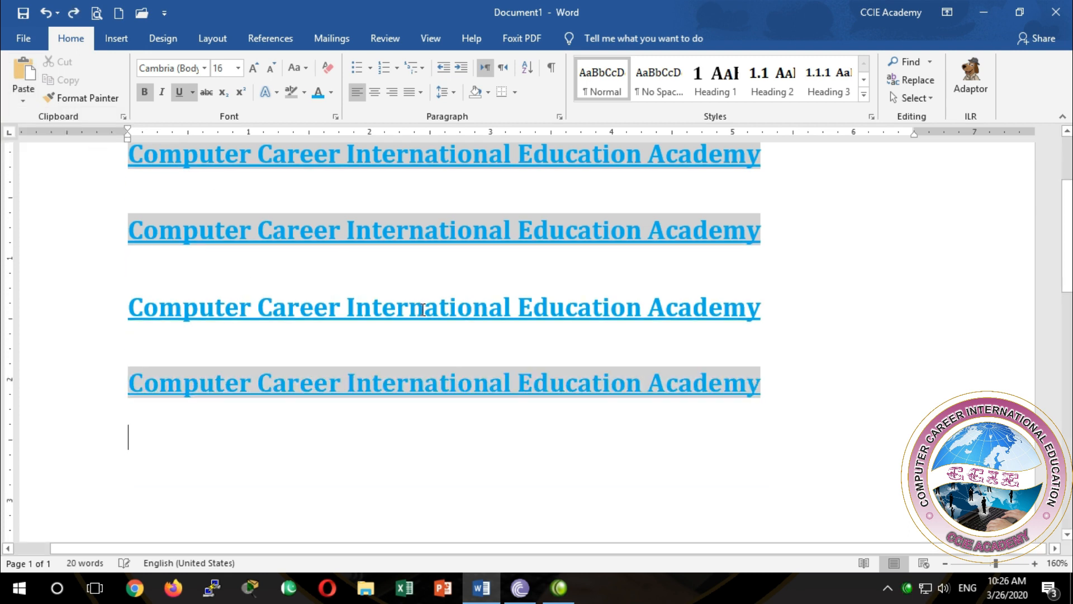
scroll(430, 309, up, 2)
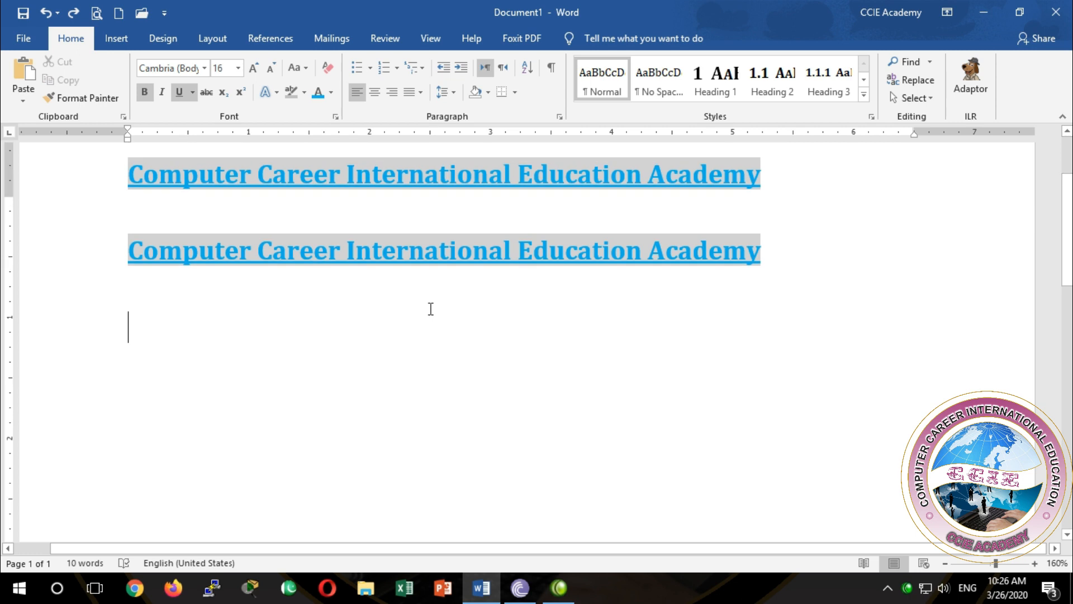
Paste the copied line again as a picture, followed by a Keep Text Only copy
click(26, 103)
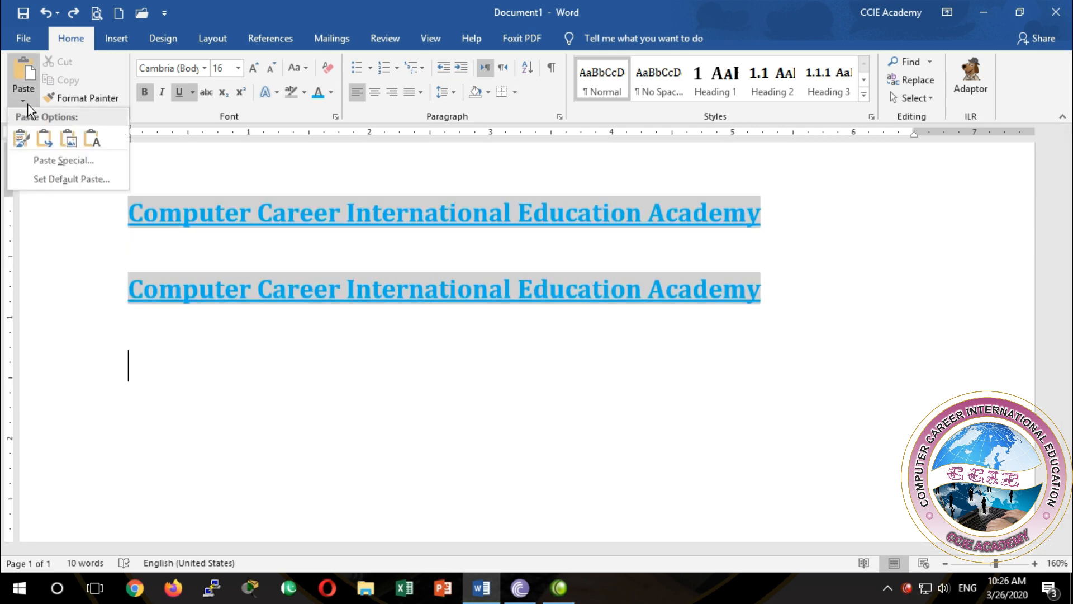
click(70, 138)
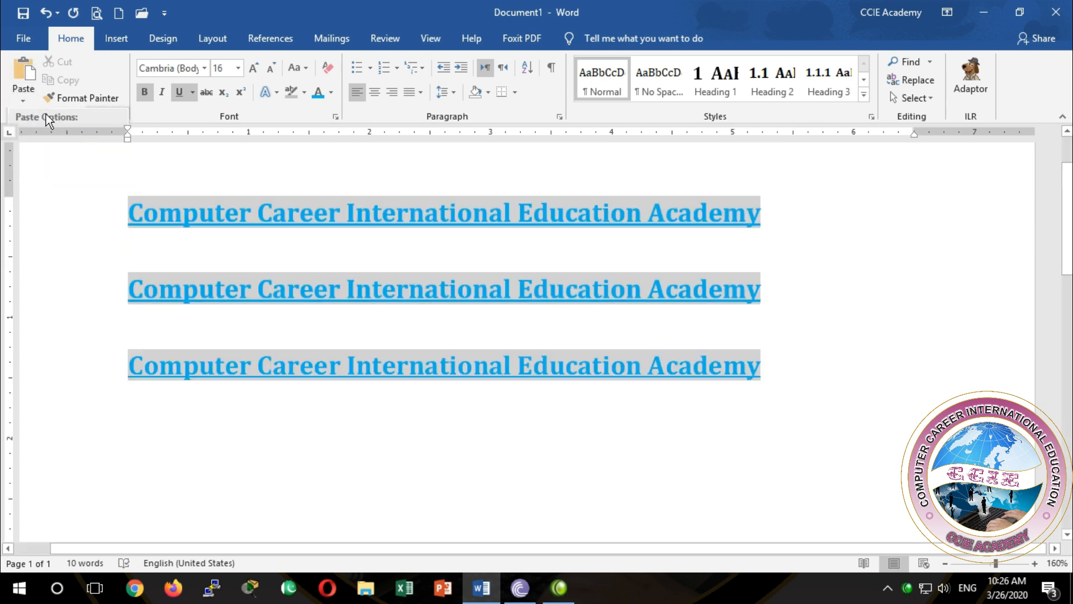
click(22, 102)
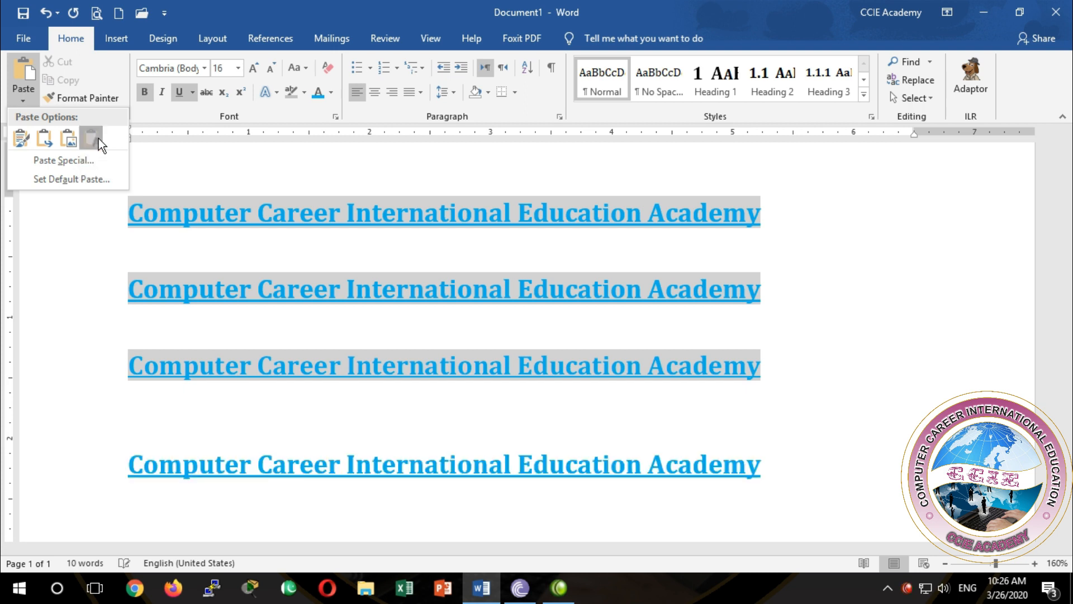
click(98, 139)
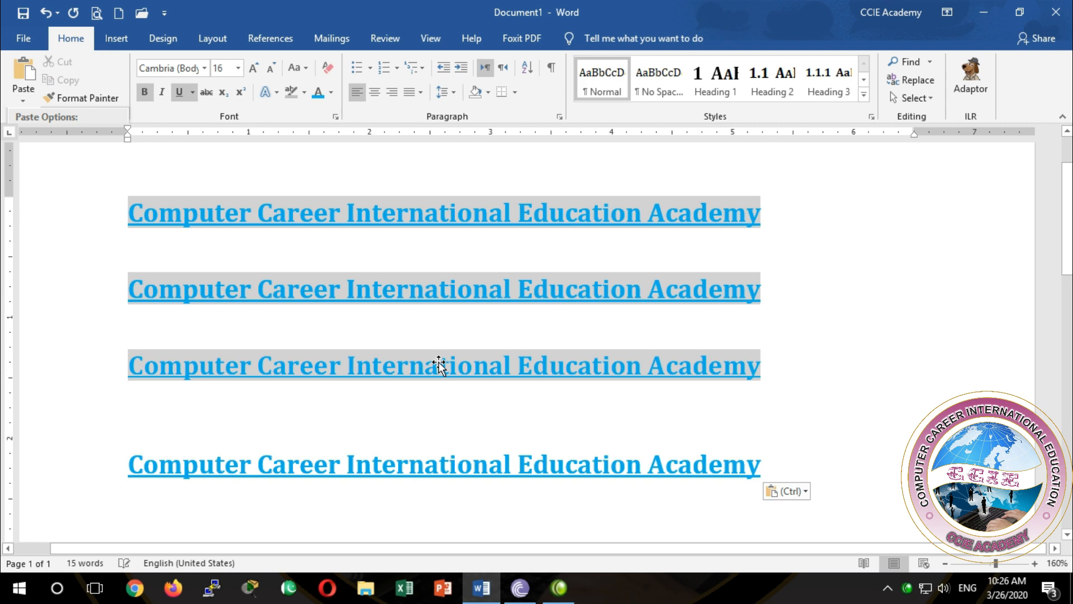
scroll(440, 362, up, 1)
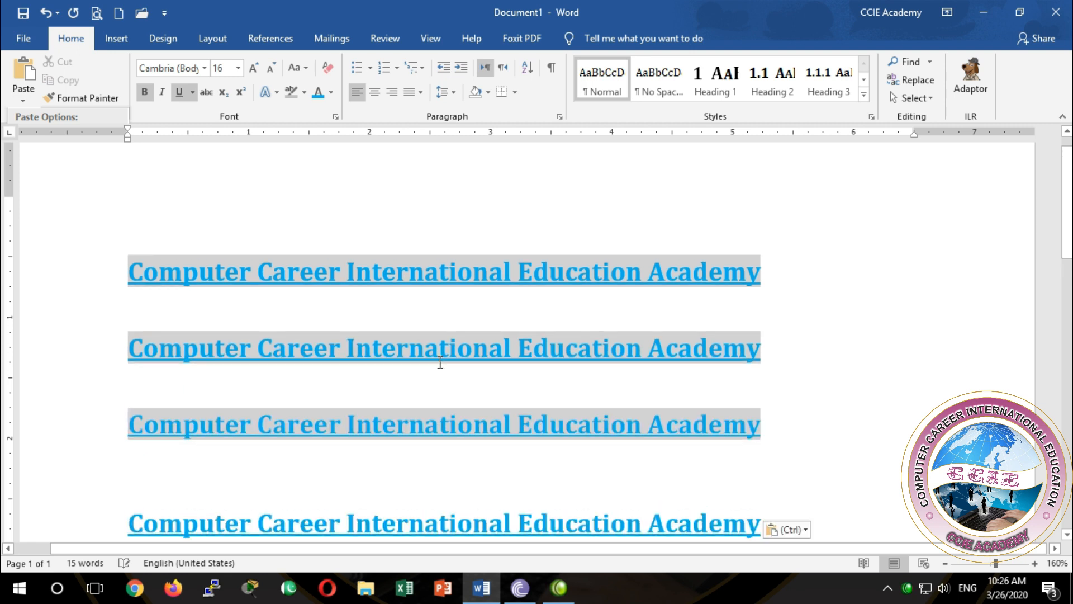
scroll(439, 362, down, 1)
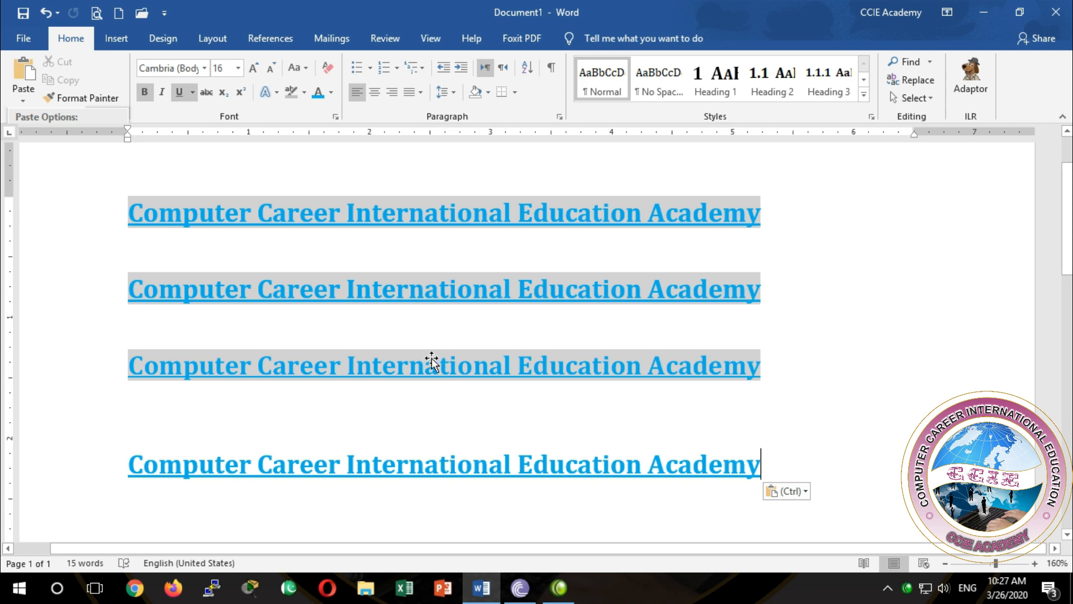
Preview the Keep Text Only paste option after the last line without applying it, and dismiss the paste options
click(20, 104)
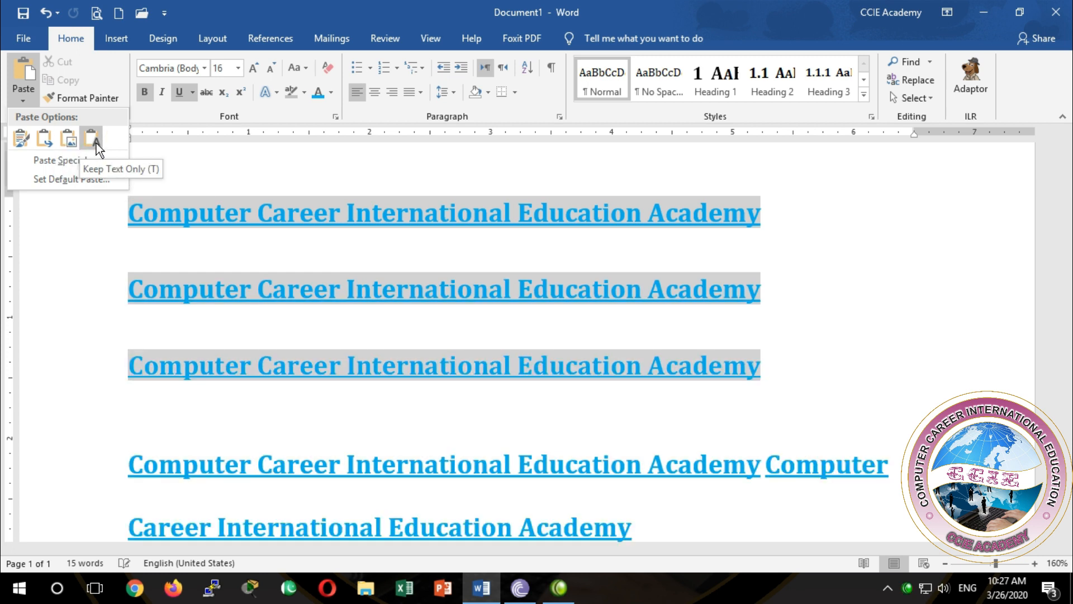
click(804, 500)
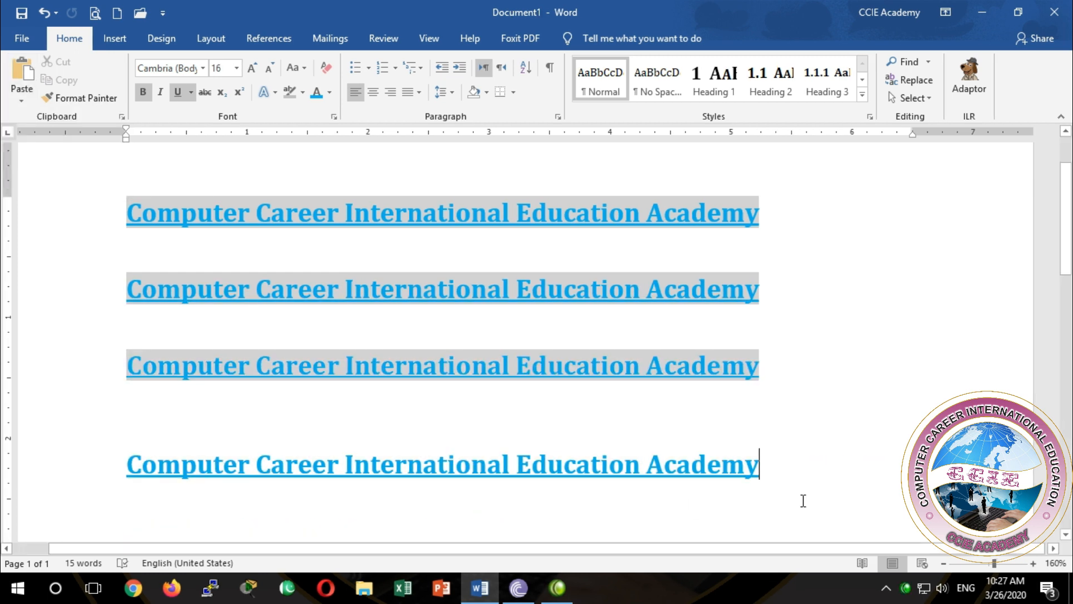
click(21, 103)
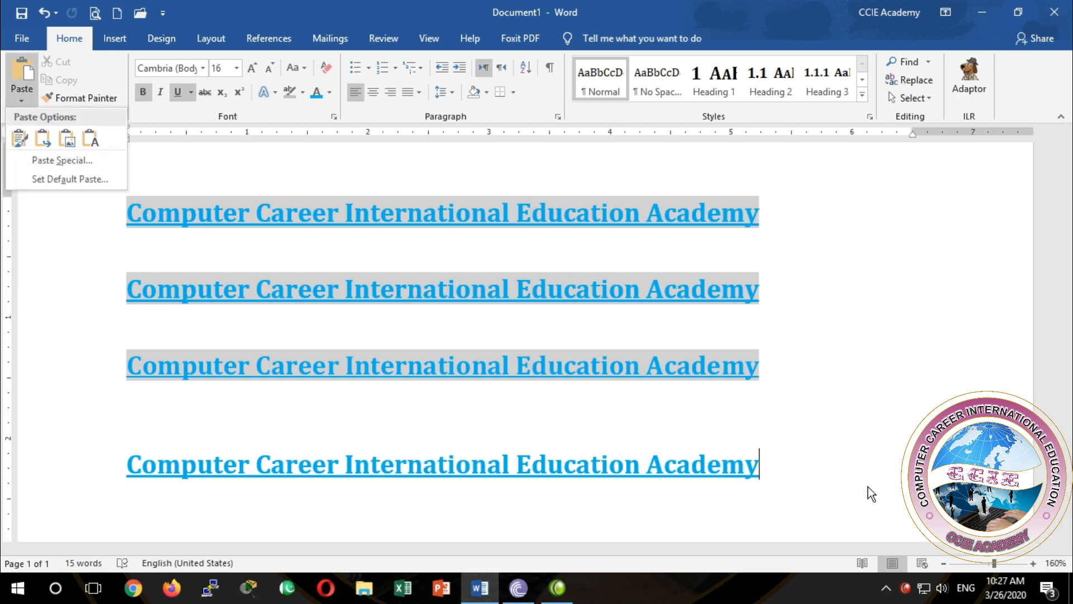
click(864, 488)
Undo the remaining pasted copies below the original academy line
key(ctrl+z)
key(ctrl+z)
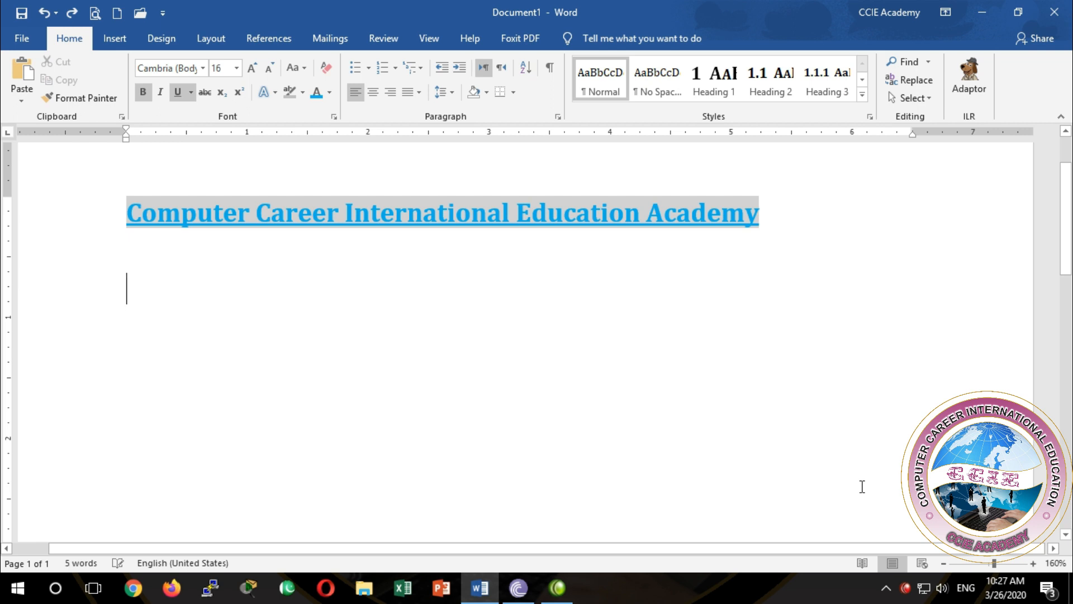
key(ctrl+z)
key(ctrl+z)
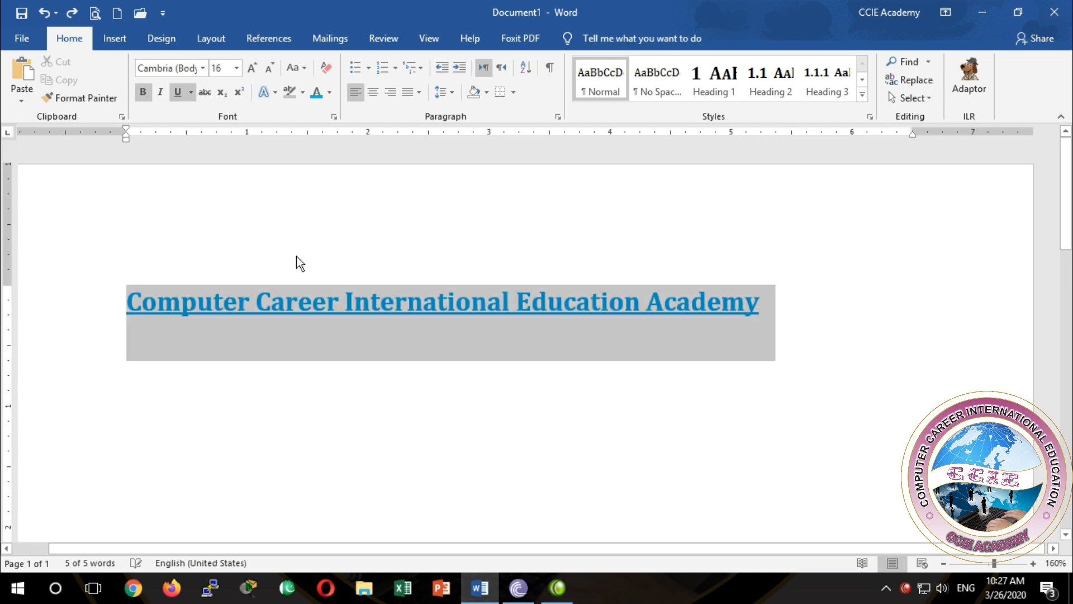
click(436, 403)
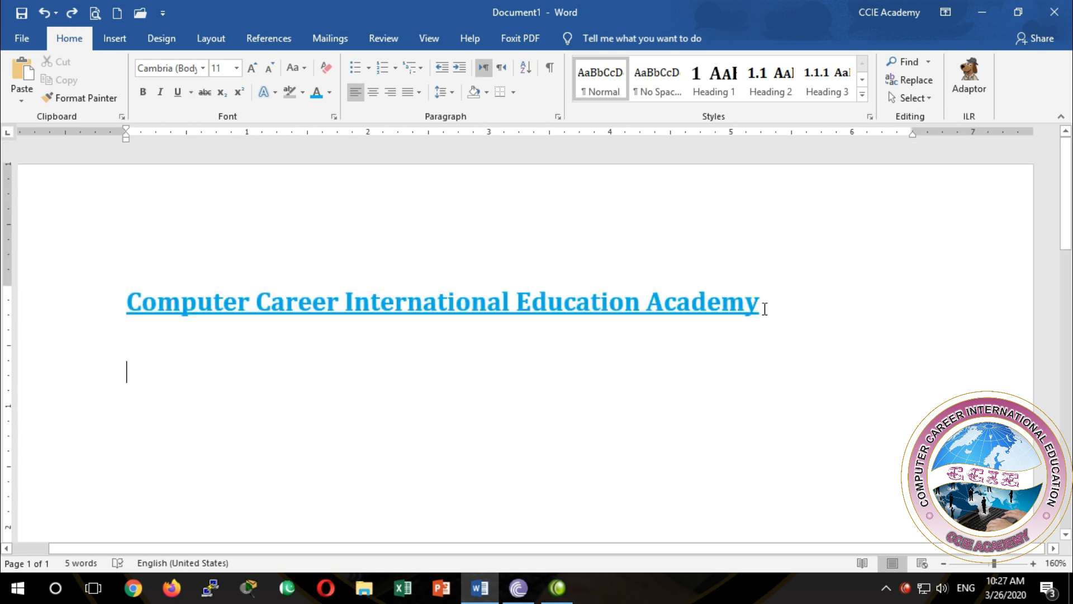
Clear all formatting from the line "Computer Career International Education Academy"
click(764, 309)
drag(769, 316, 127, 306)
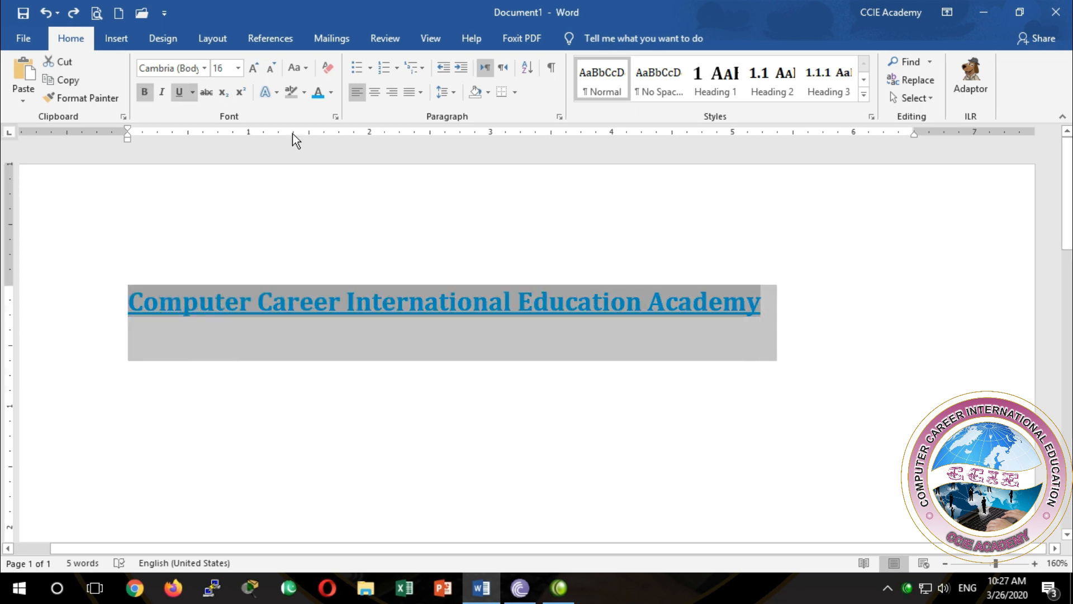
click(327, 68)
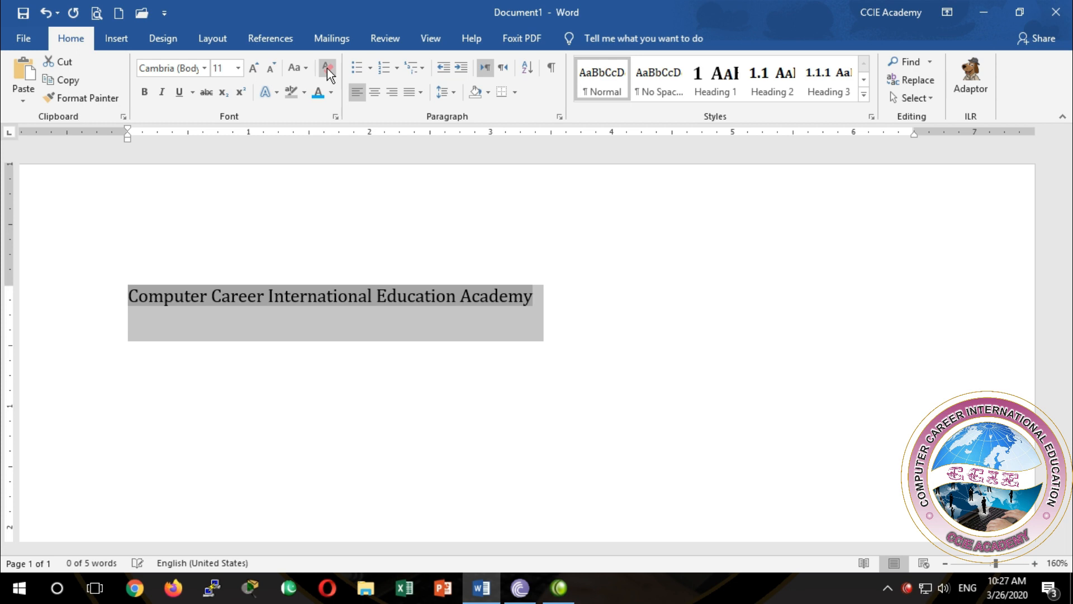
click(482, 445)
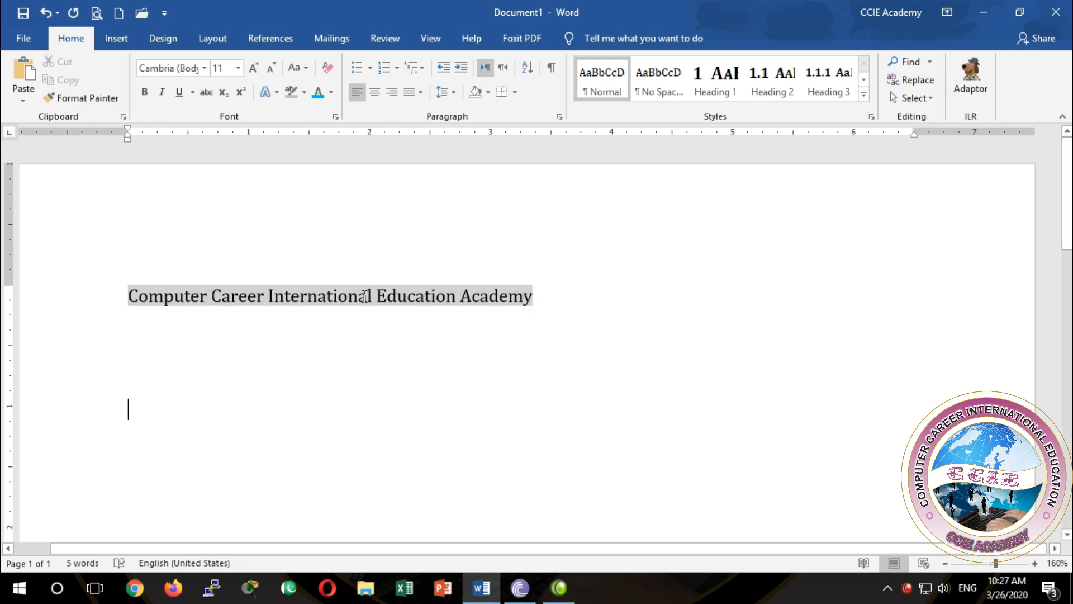
Remove the gray text highlight from the whole academy line by setting it to No Color
drag(539, 295, 128, 296)
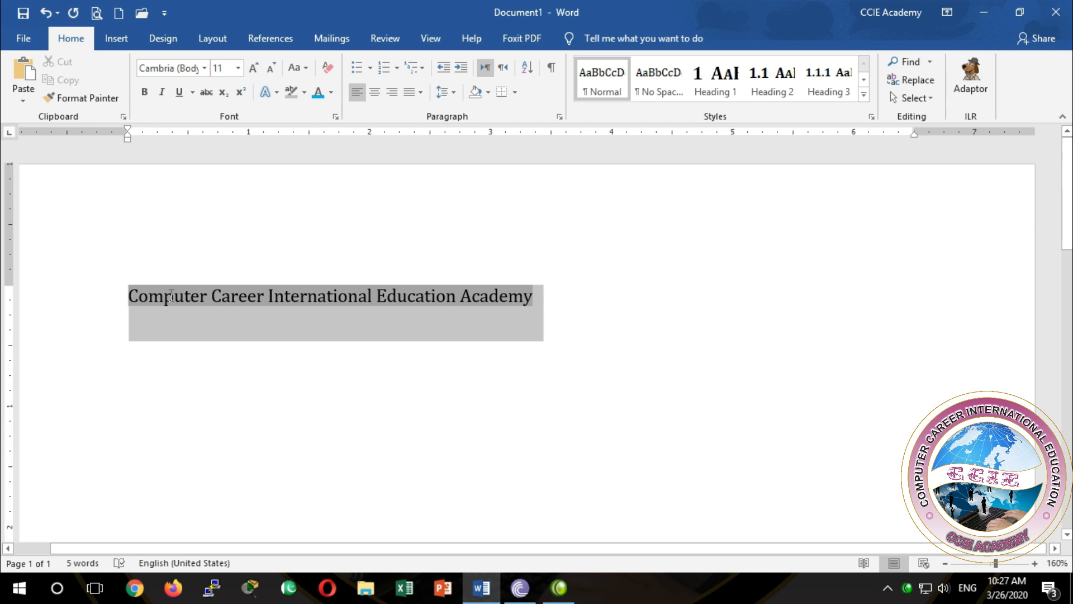
click(304, 93)
click(328, 179)
click(352, 342)
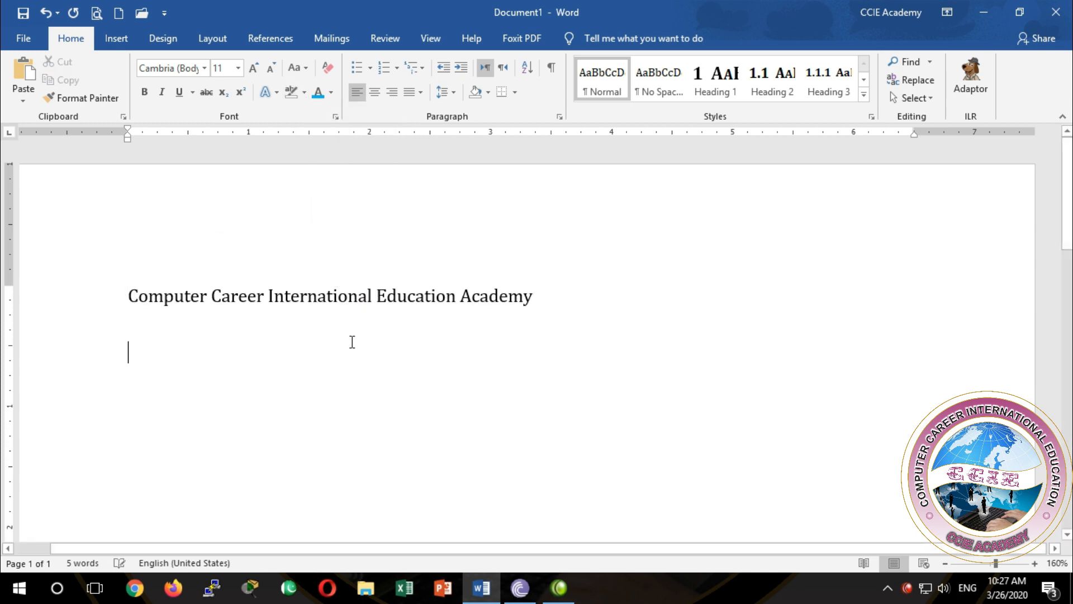
Increase the font size of the word "Computer" to 12 pt
drag(207, 301, 127, 306)
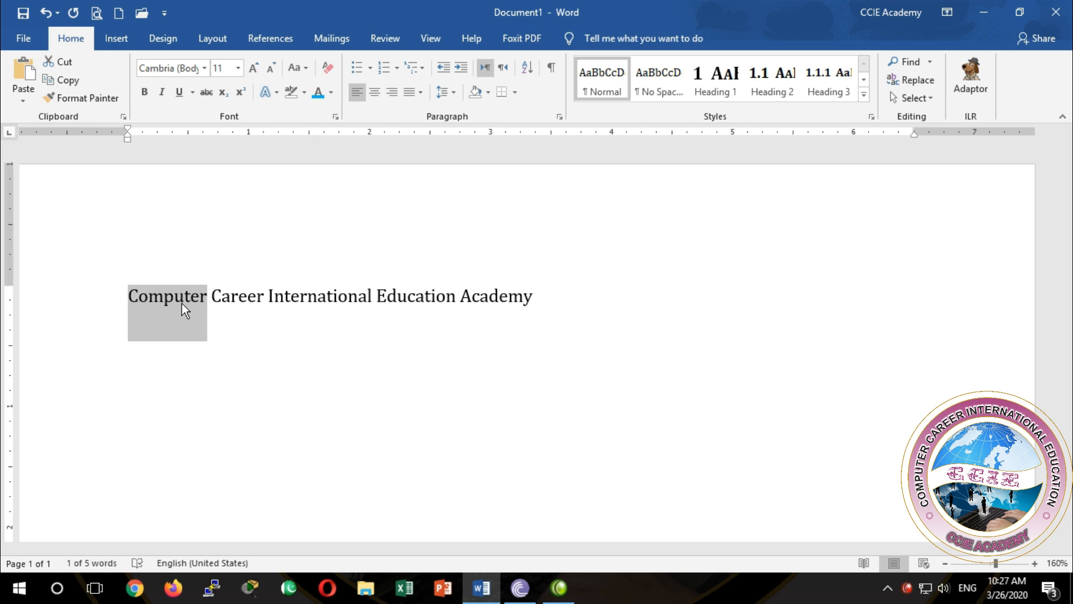
click(251, 71)
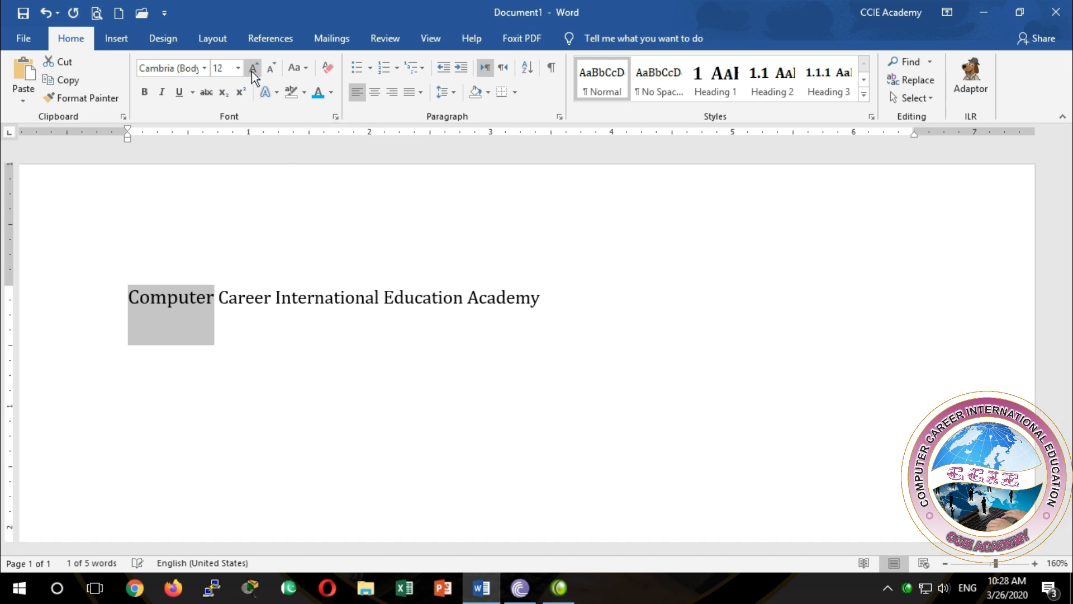
Increase the font size of the word "Computer" to 16 pt and make it bold
click(251, 72)
click(252, 72)
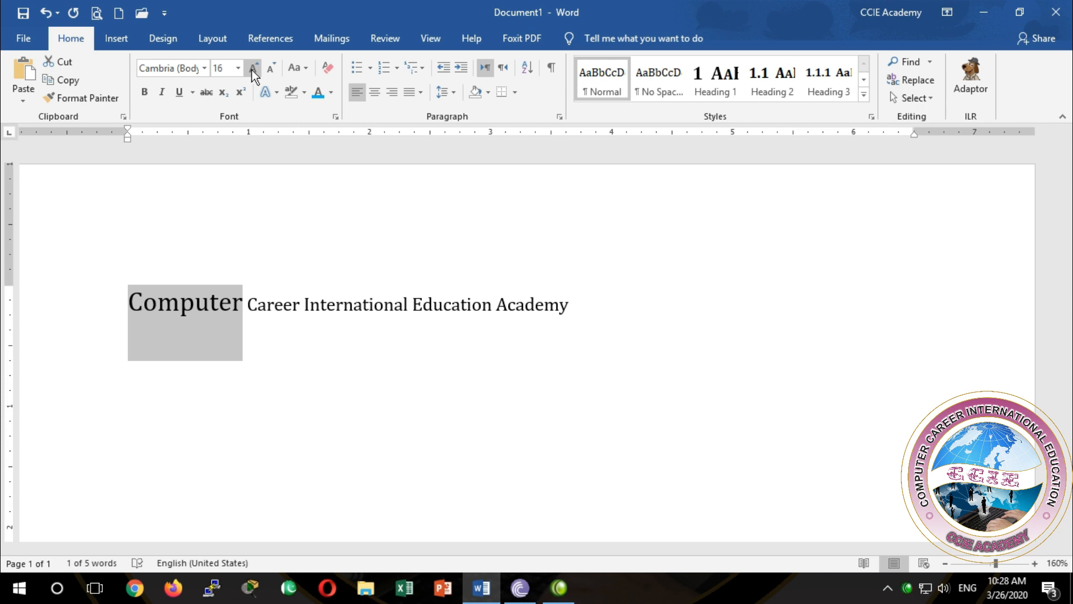
click(144, 96)
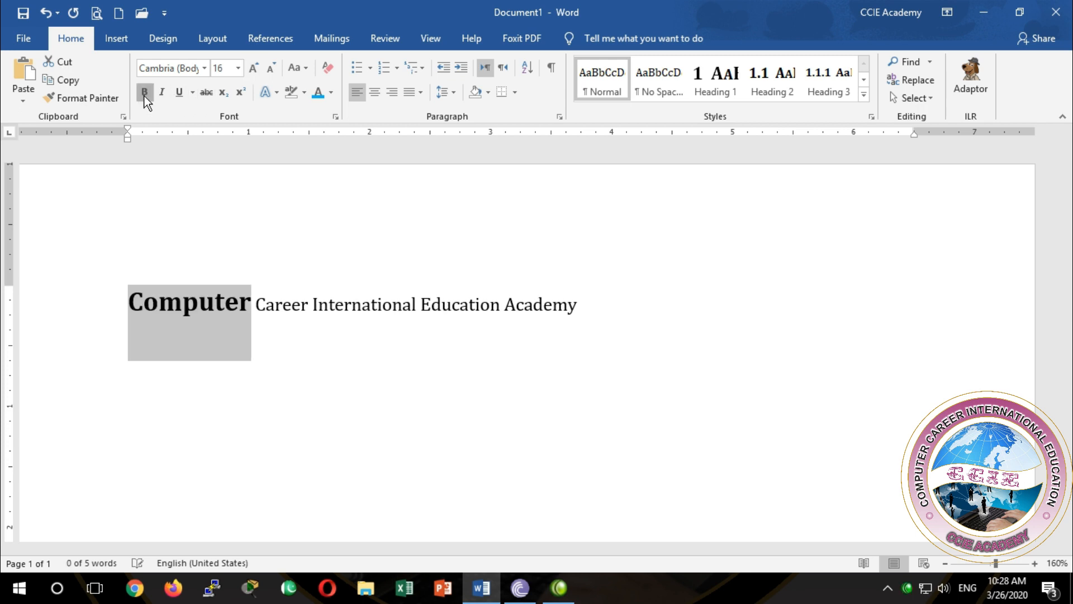
Set the word "Computer" in the _PDMS_Kalam font and color it standard red
click(205, 70)
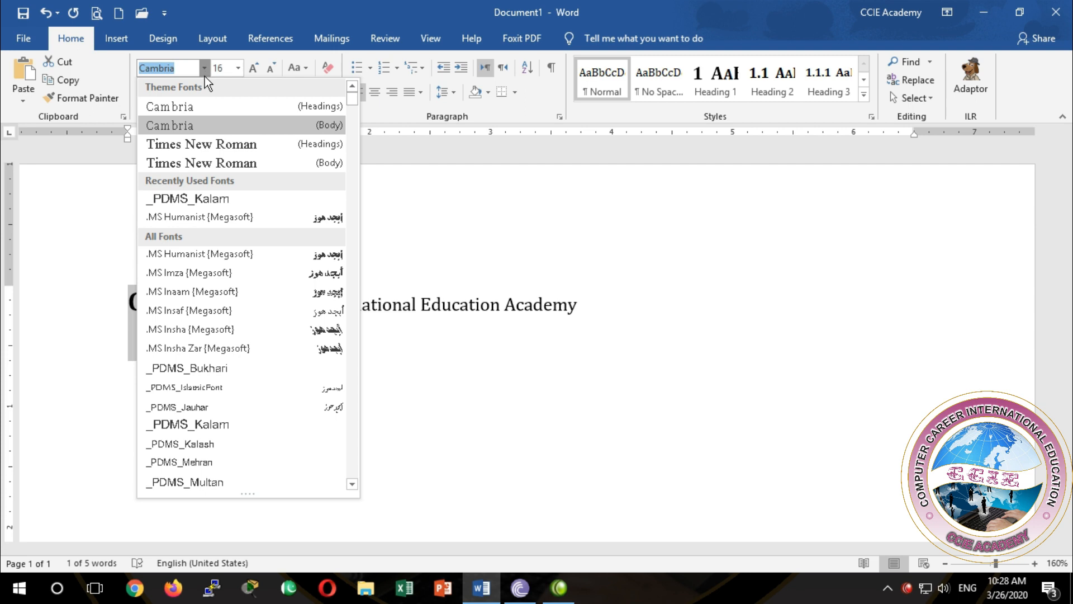
click(197, 422)
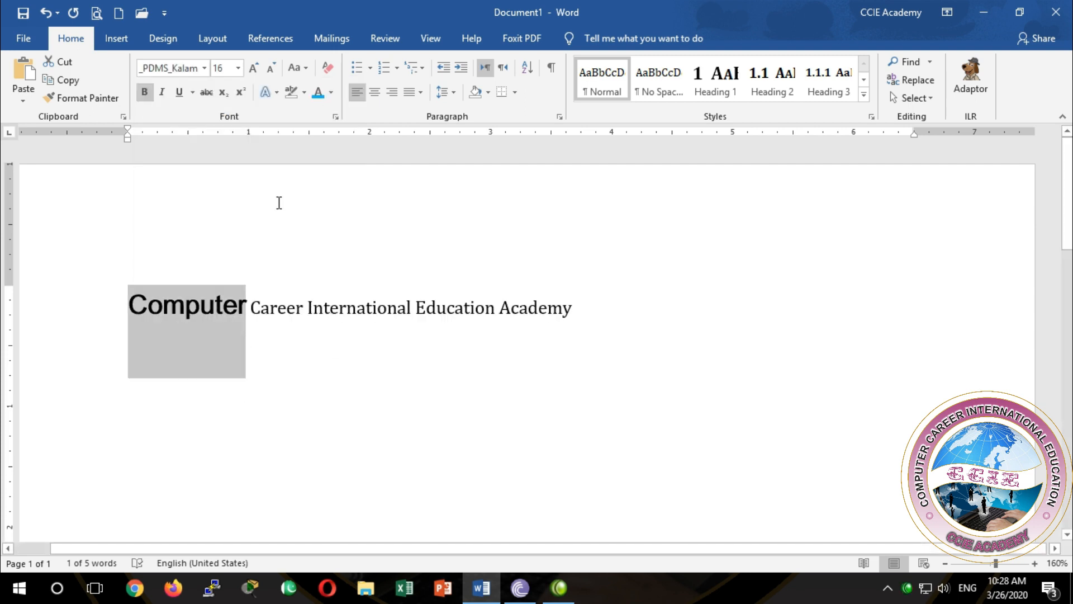
click(331, 93)
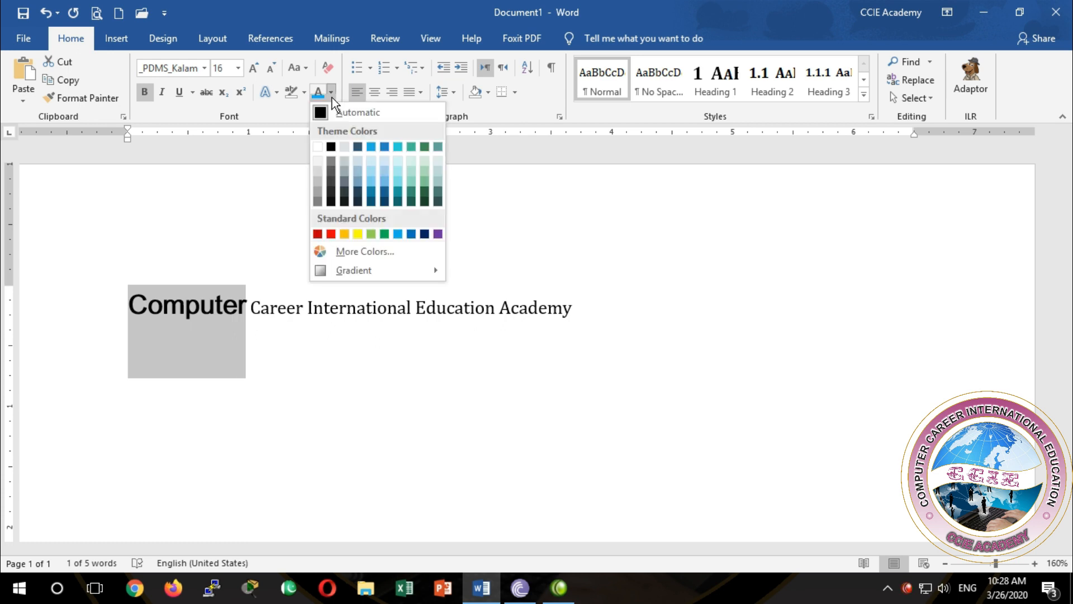
click(334, 235)
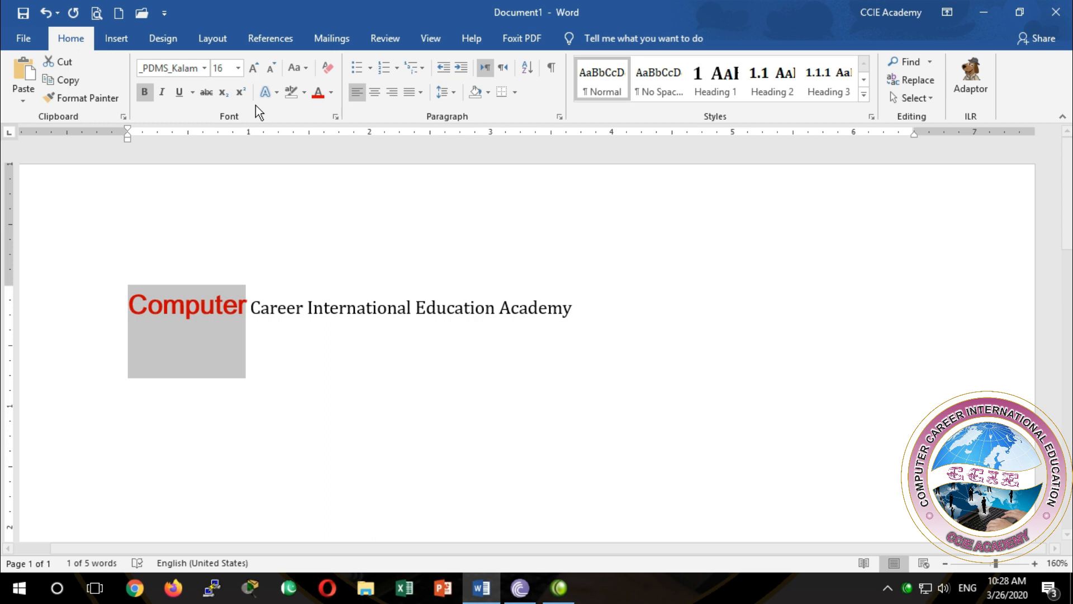
Increase the font size of the red word "Computer" to 20 pt and deselect it
click(251, 69)
click(252, 68)
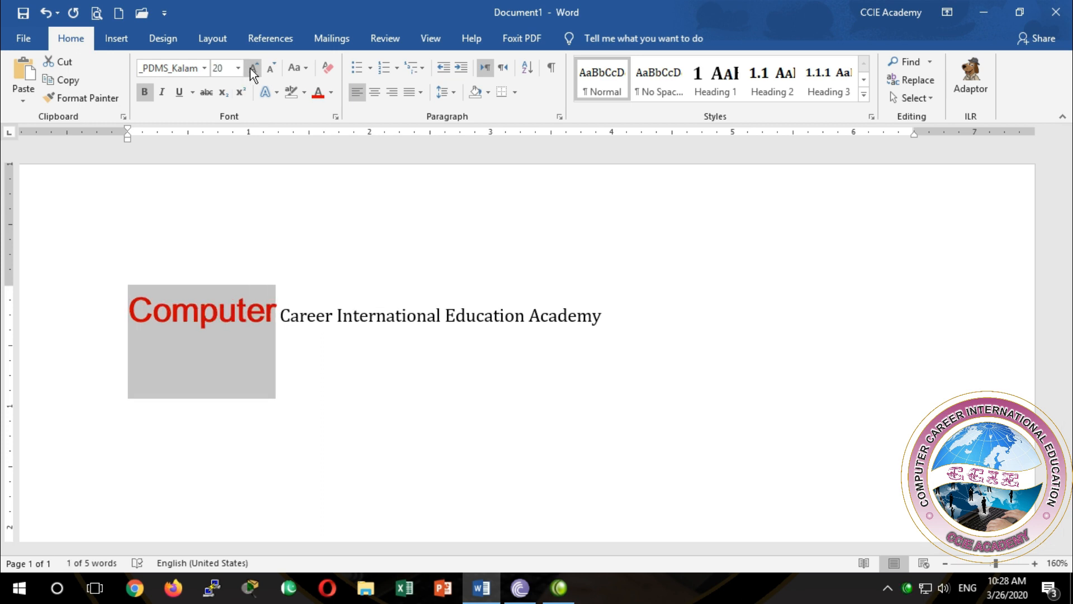
click(408, 314)
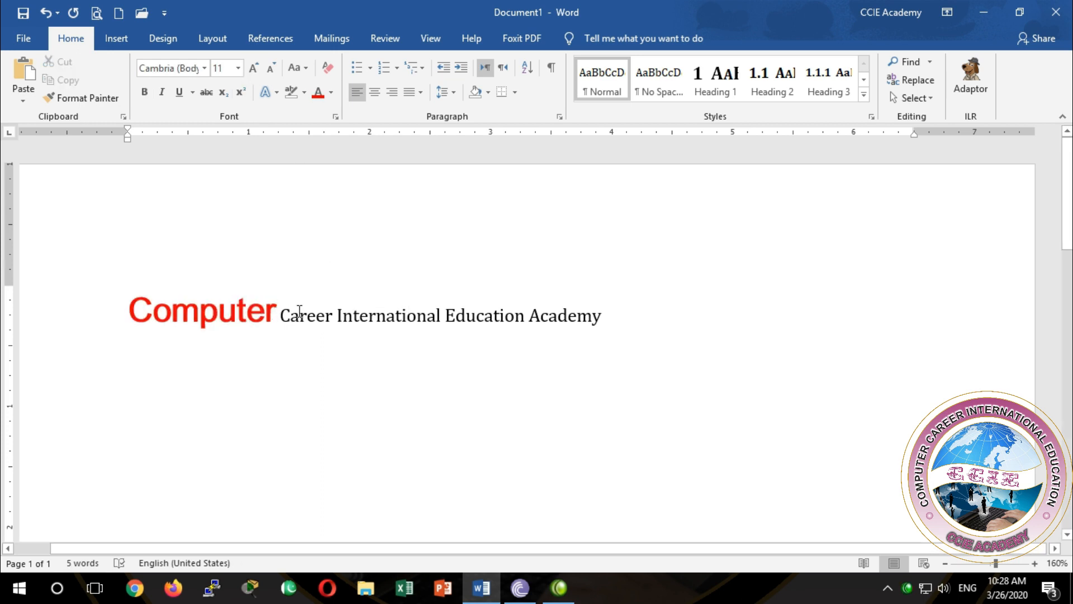
drag(528, 313, 631, 308)
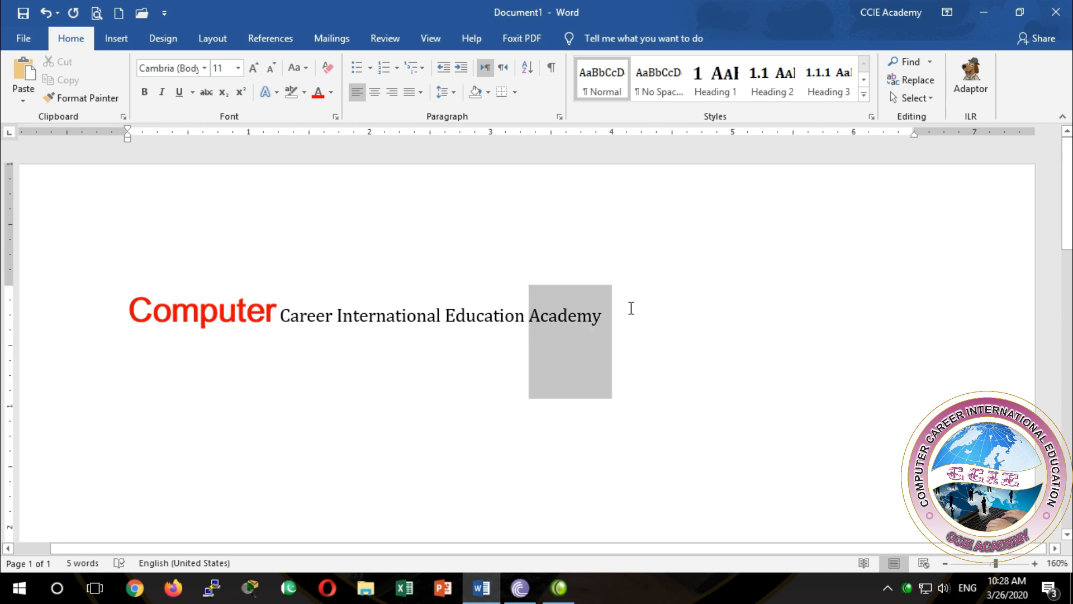
click(625, 334)
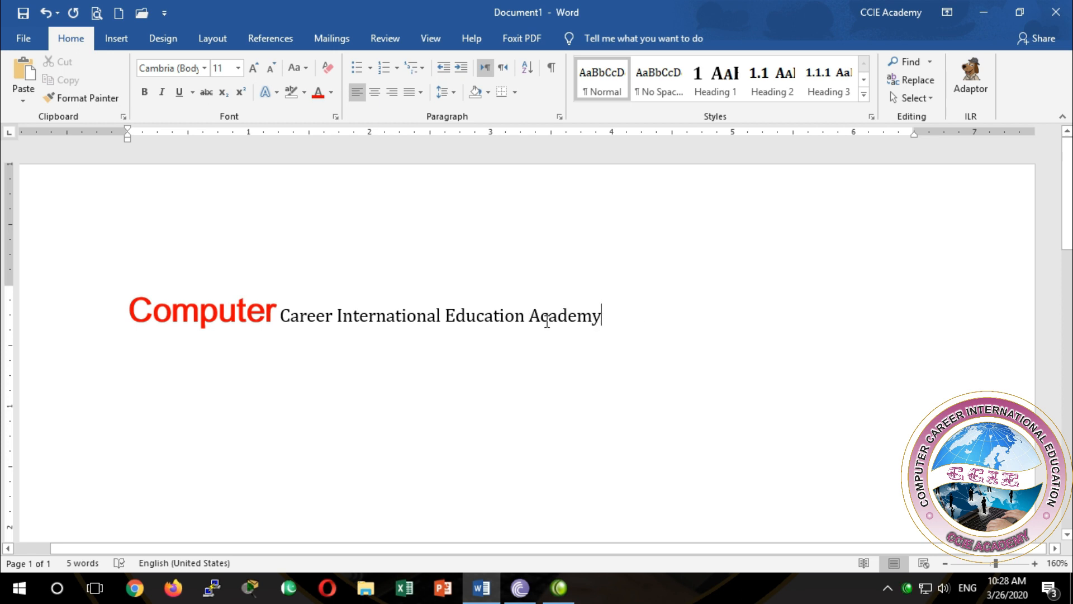
drag(531, 316, 605, 311)
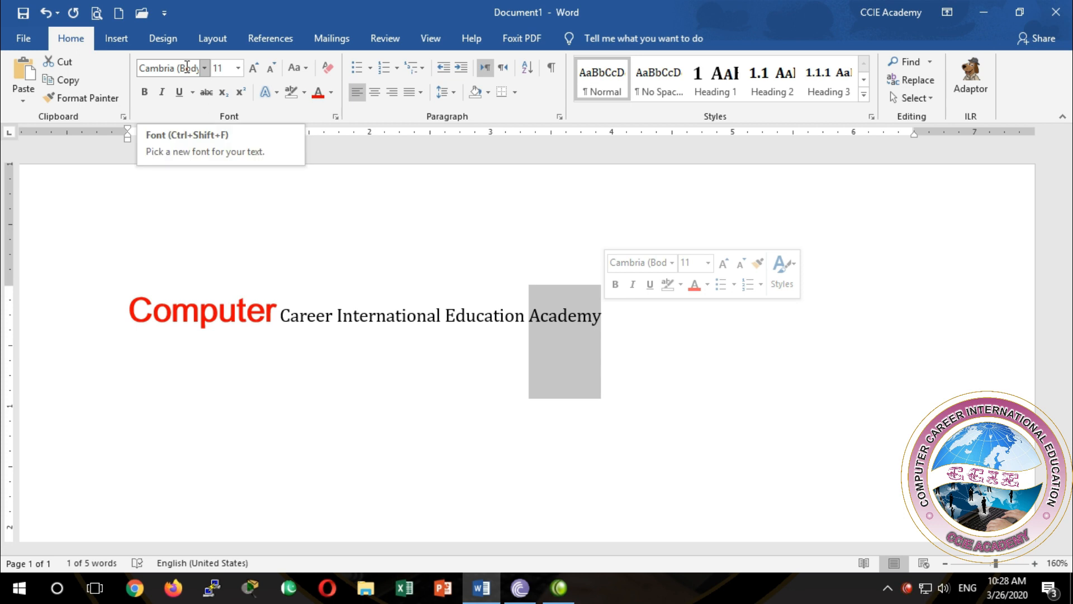
click(270, 330)
drag(223, 315, 126, 322)
click(183, 371)
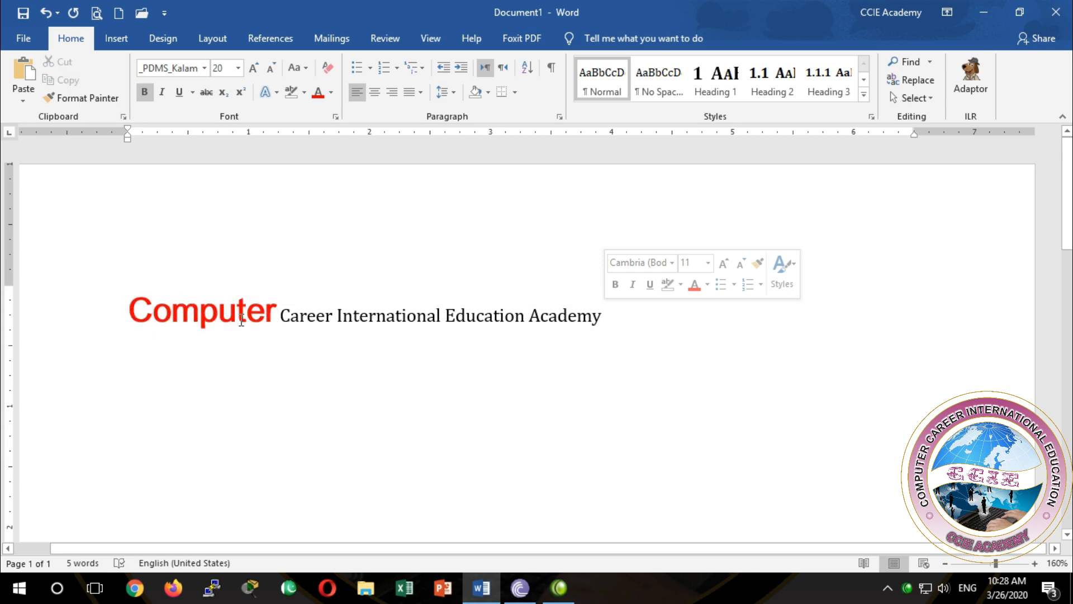
click(563, 316)
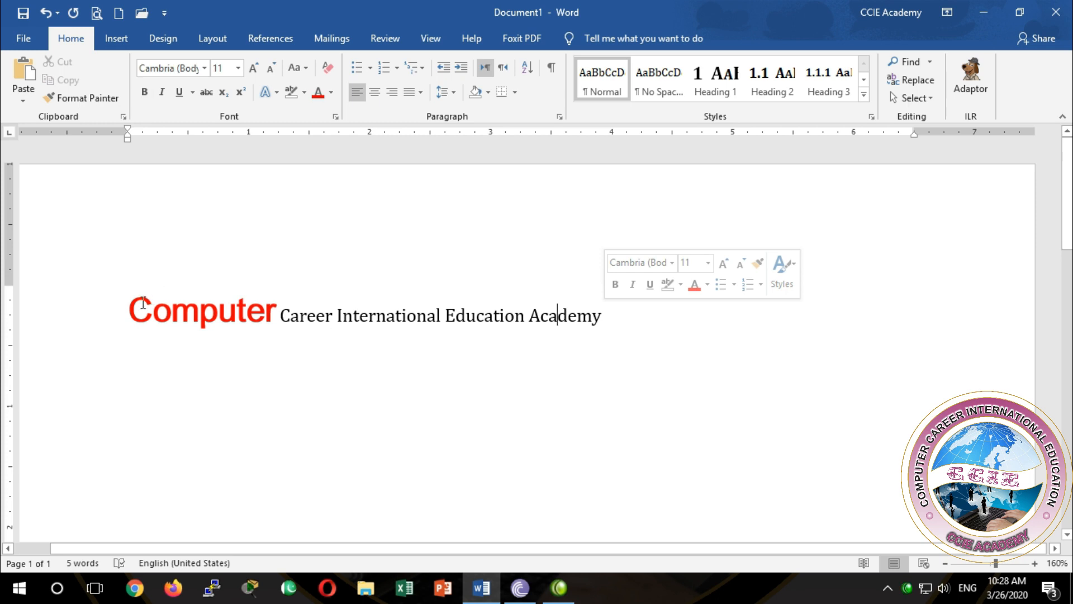
drag(136, 308, 220, 313)
click(242, 313)
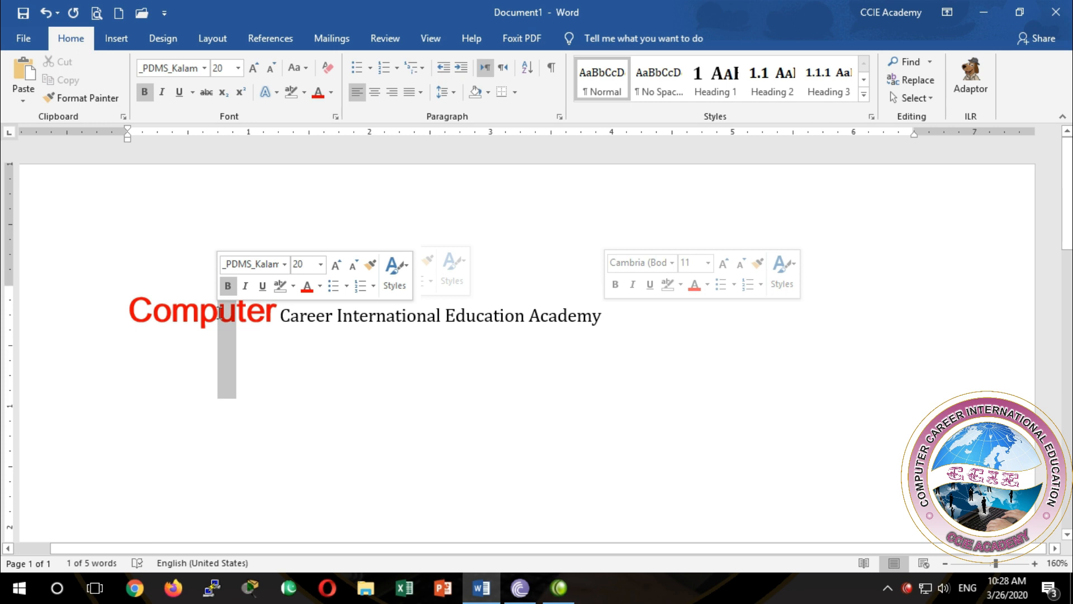
click(193, 330)
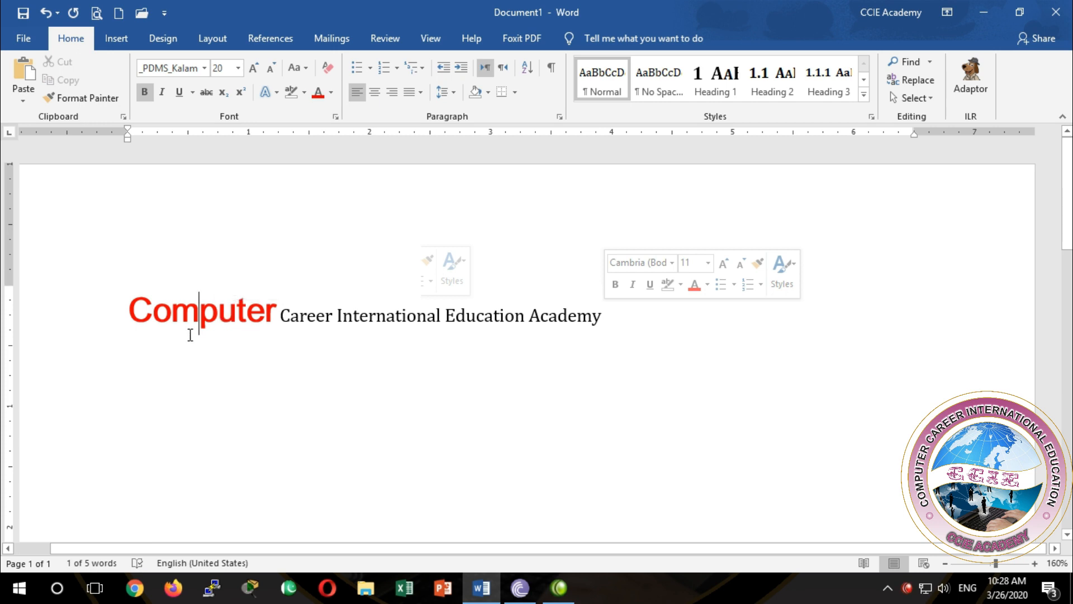
drag(174, 324, 198, 323)
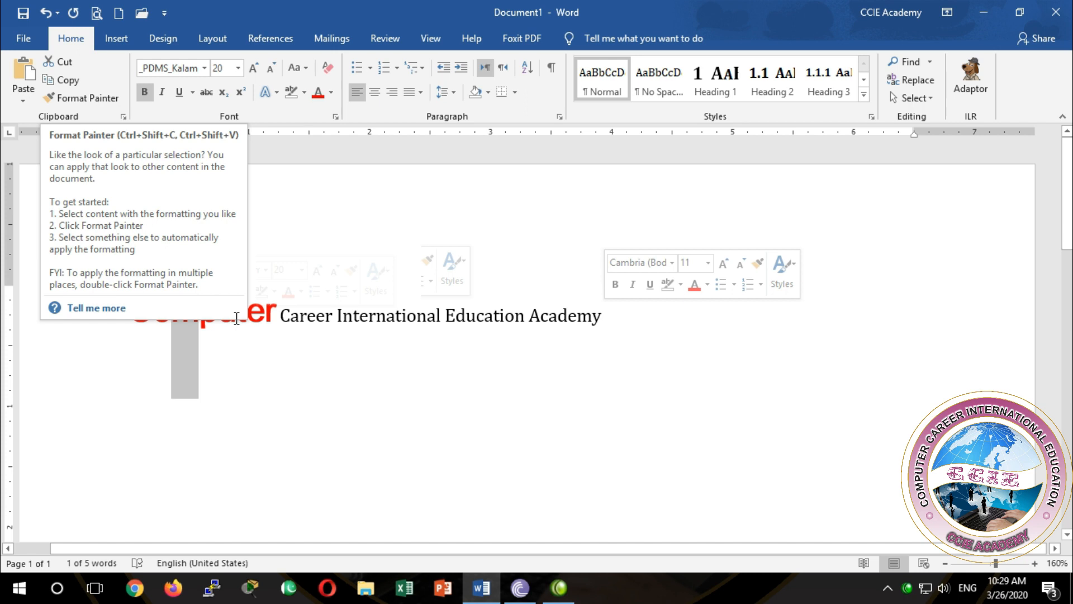
click(251, 338)
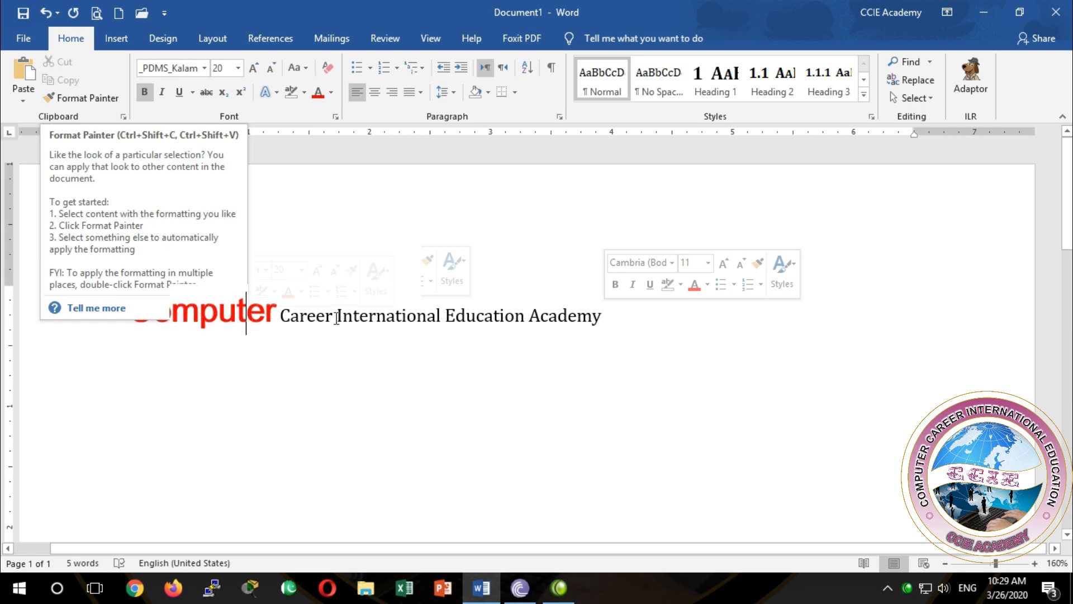
drag(528, 315, 571, 311)
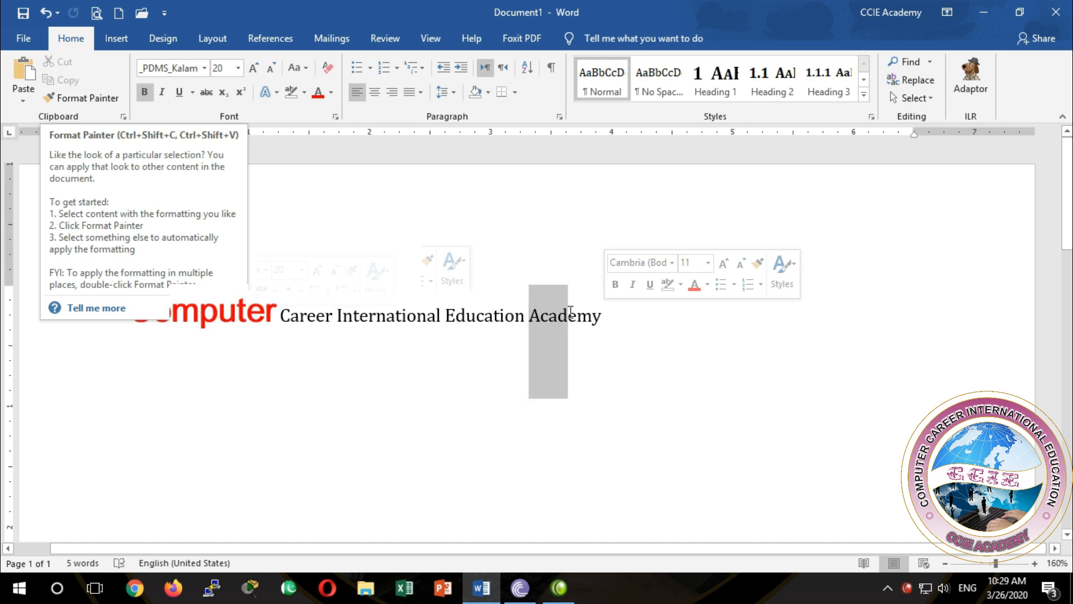
click(563, 341)
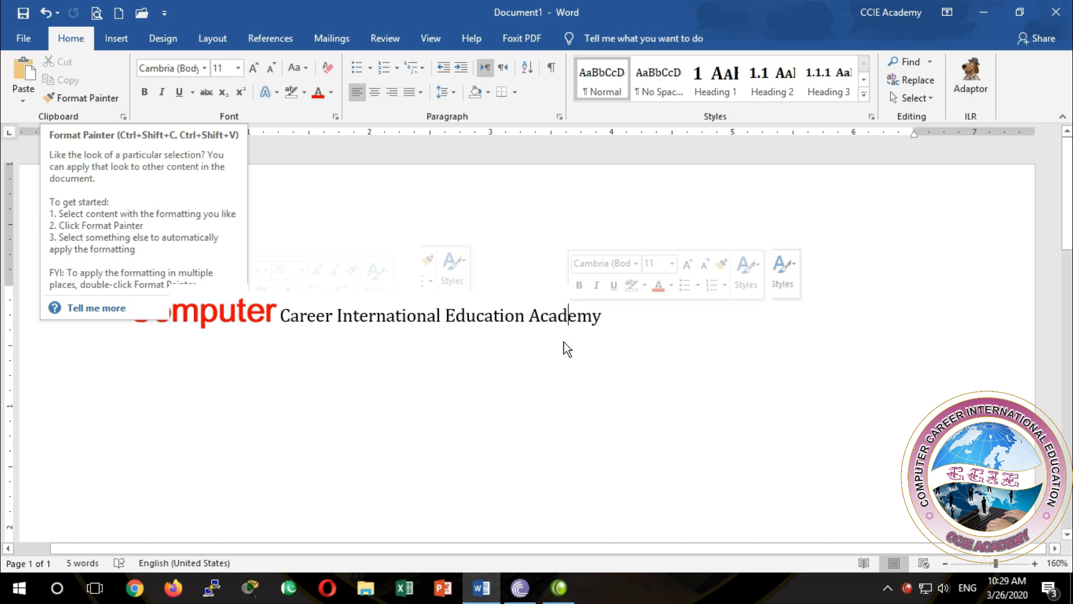
click(384, 343)
Copy the formatting of the red word "Computer" onto the word "Academy" with Format Painter
click(266, 318)
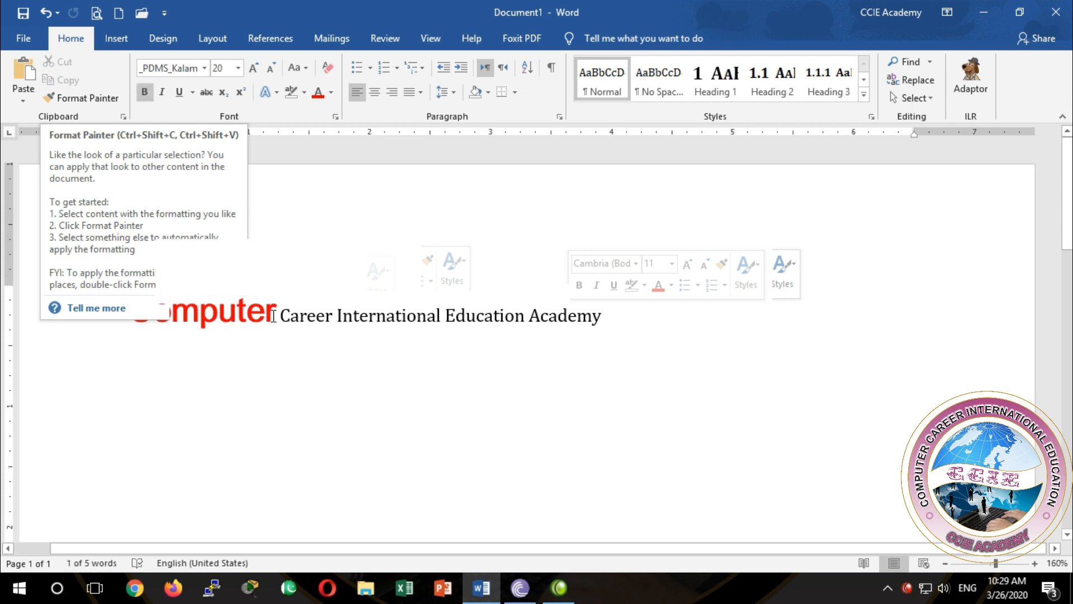
drag(266, 318, 277, 318)
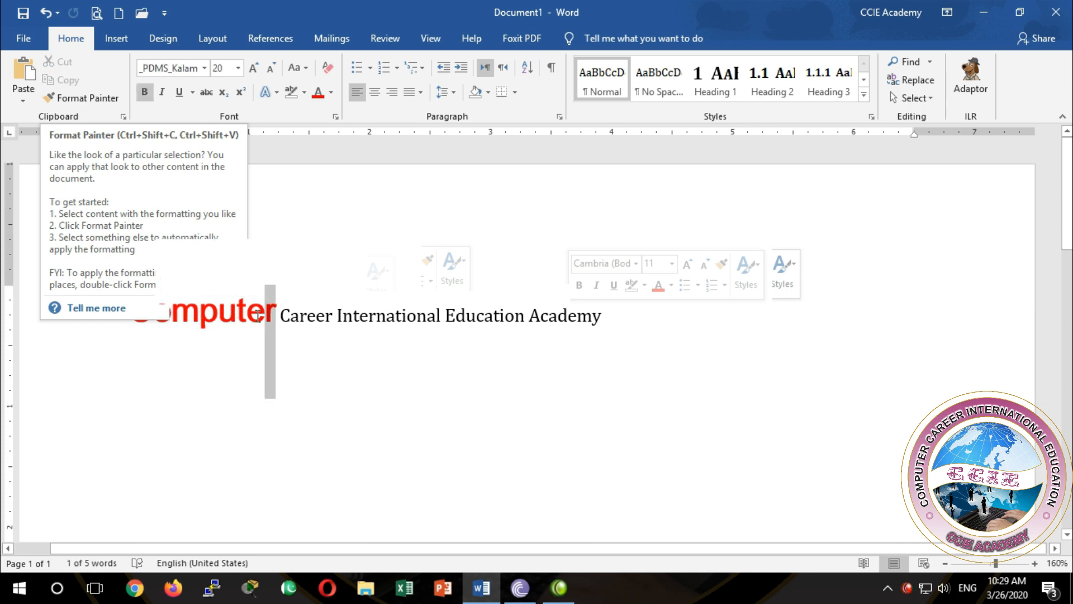
click(88, 99)
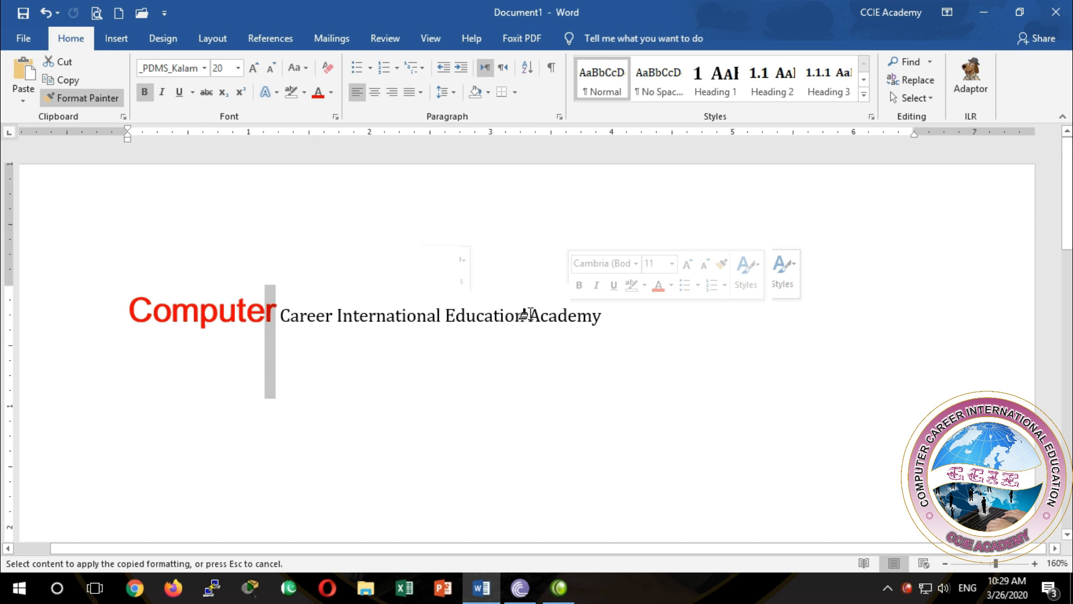
drag(526, 314, 599, 314)
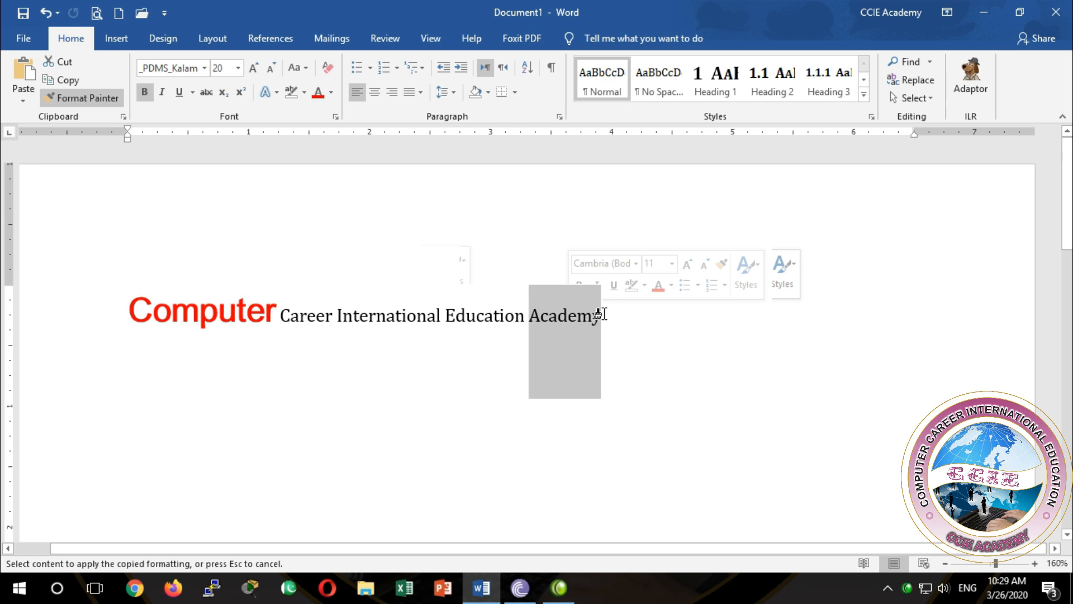
drag(599, 314, 602, 314)
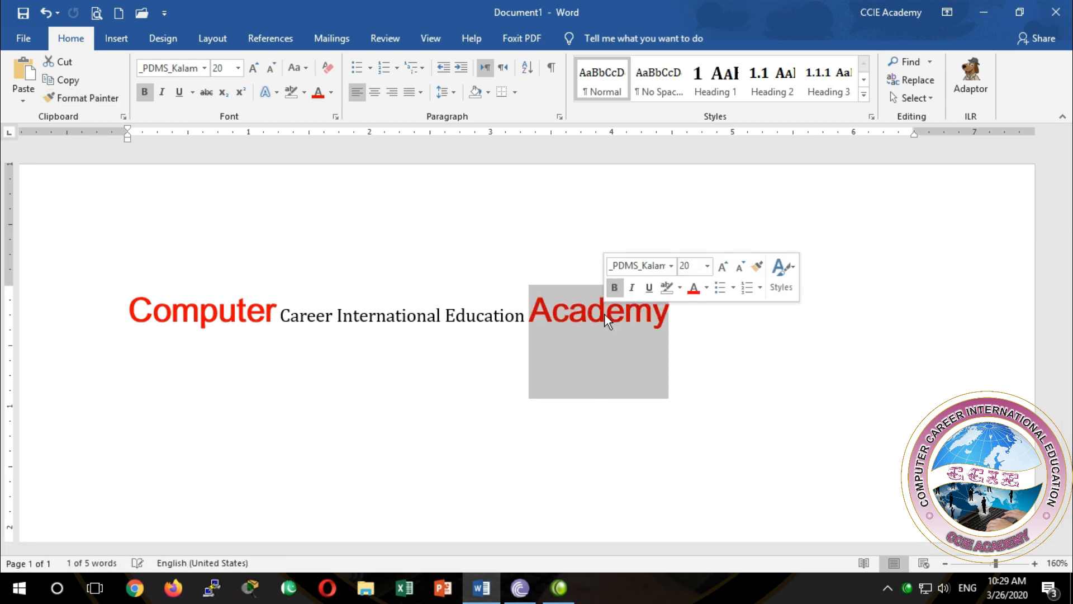
Copy the formatting of "Academy" onto the word "International" with Format Painter
click(511, 374)
drag(670, 316, 529, 320)
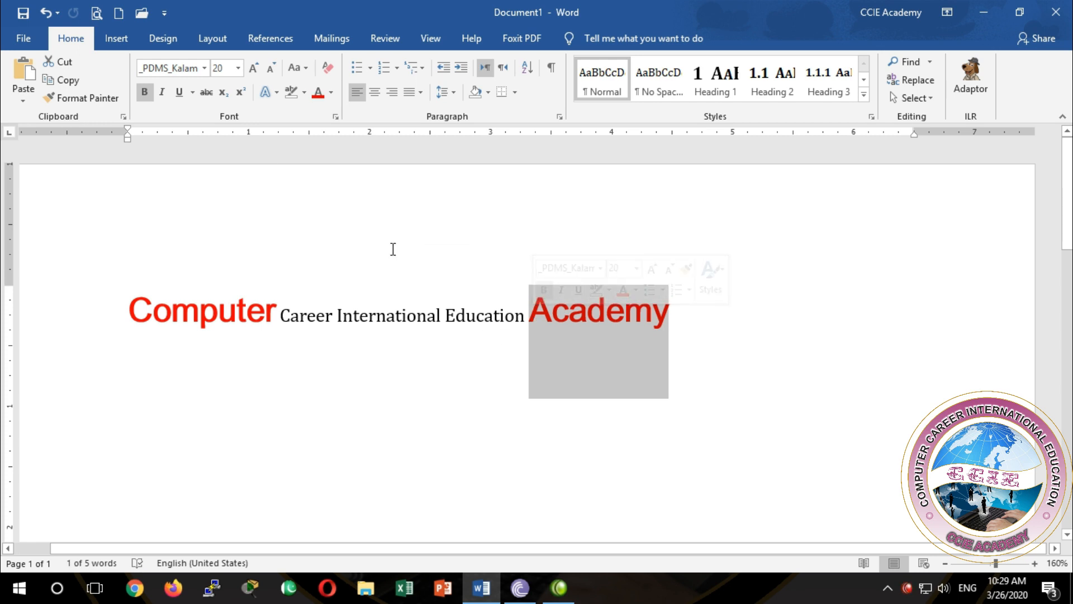
click(91, 102)
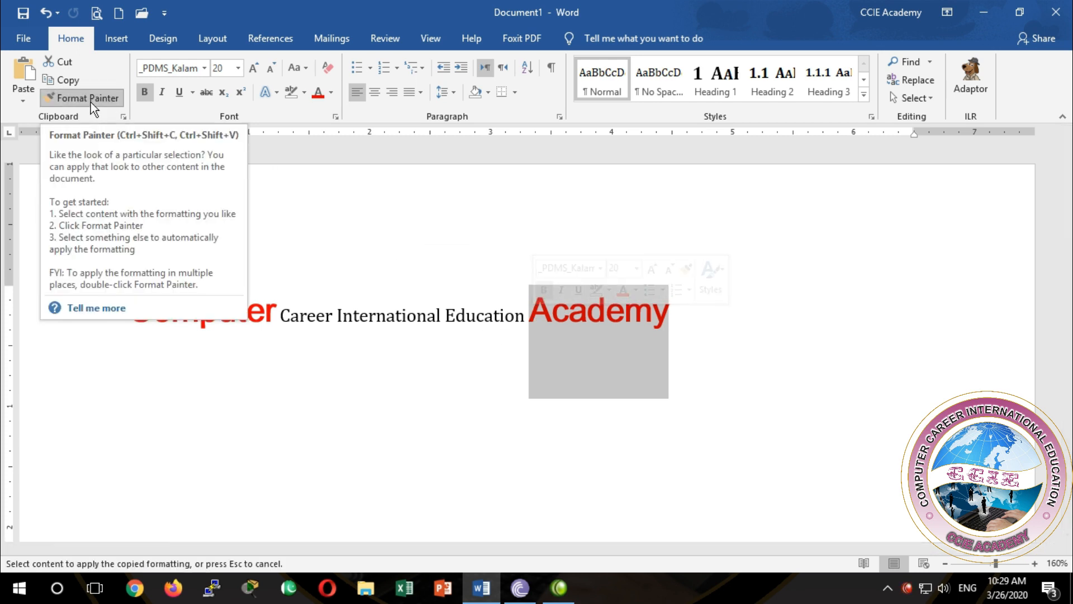
mouse_move(440, 315)
mouse_down()
mouse_move(324, 315)
mouse_move(334, 316)
mouse_up()
click(438, 458)
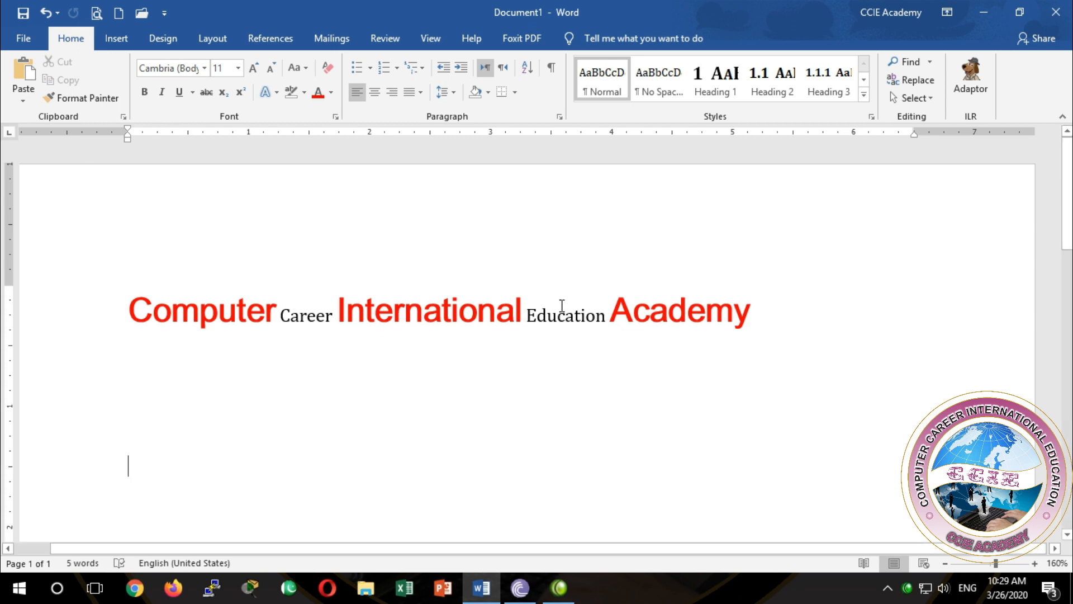
Add the plain word "Computer" below the academy line, followed by a new empty line
click(182, 405)
text(comptuerf)
key(BackSpace)
key(Return)
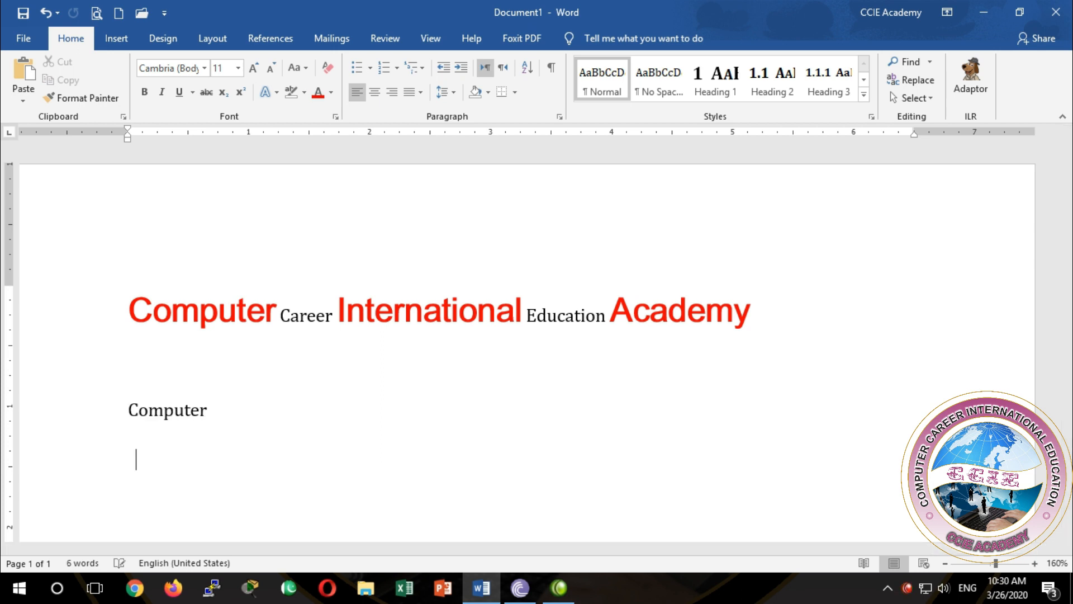
Apply the plain formatting of the lower word "Computer" to the whole academy line with Format Painter
mouse_move(208, 411)
mouse_down()
mouse_move(135, 411)
mouse_move(200, 411)
mouse_up()
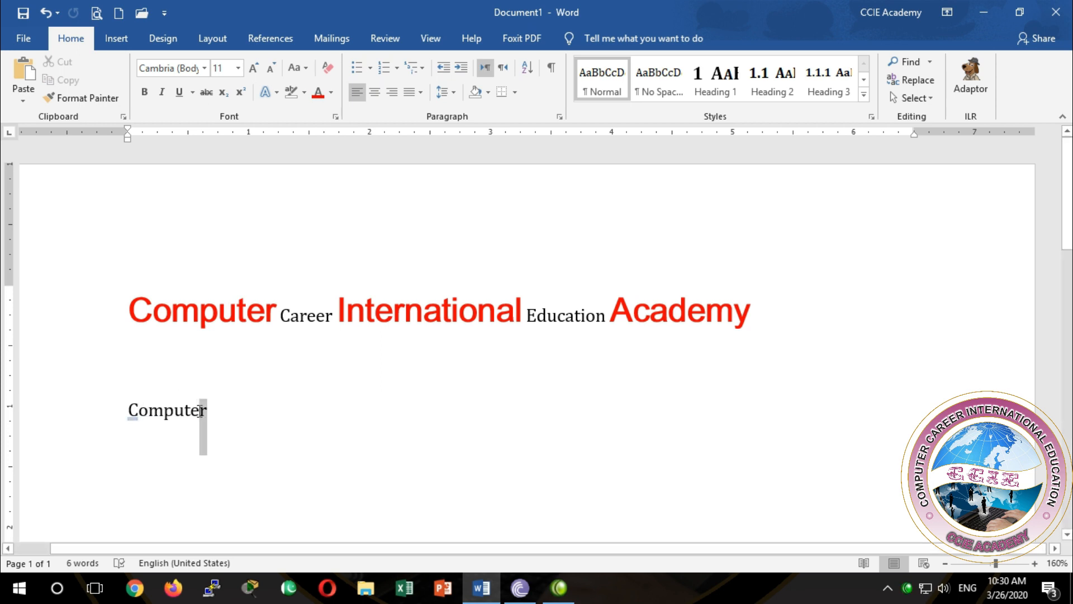
click(75, 101)
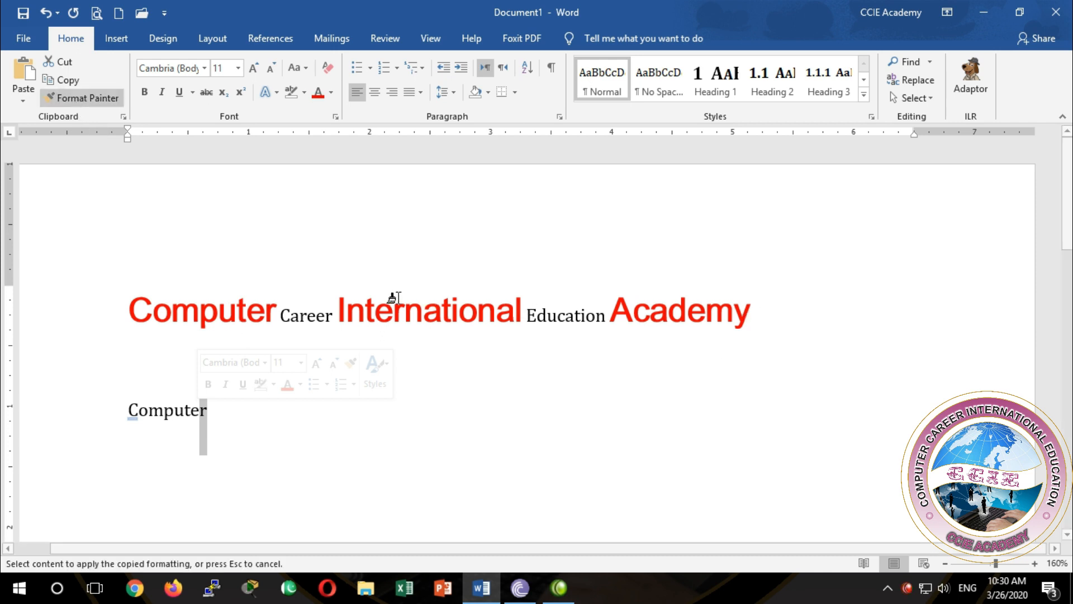
click(135, 412)
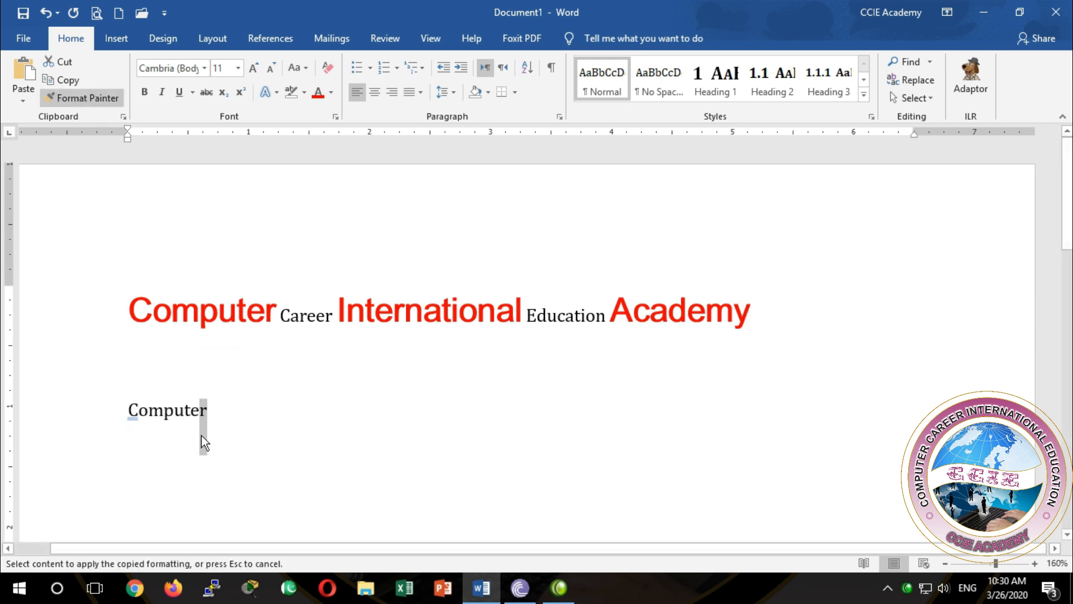
mouse_move(751, 317)
mouse_down()
mouse_move(713, 307)
mouse_move(137, 309)
mouse_move(148, 309)
mouse_up()
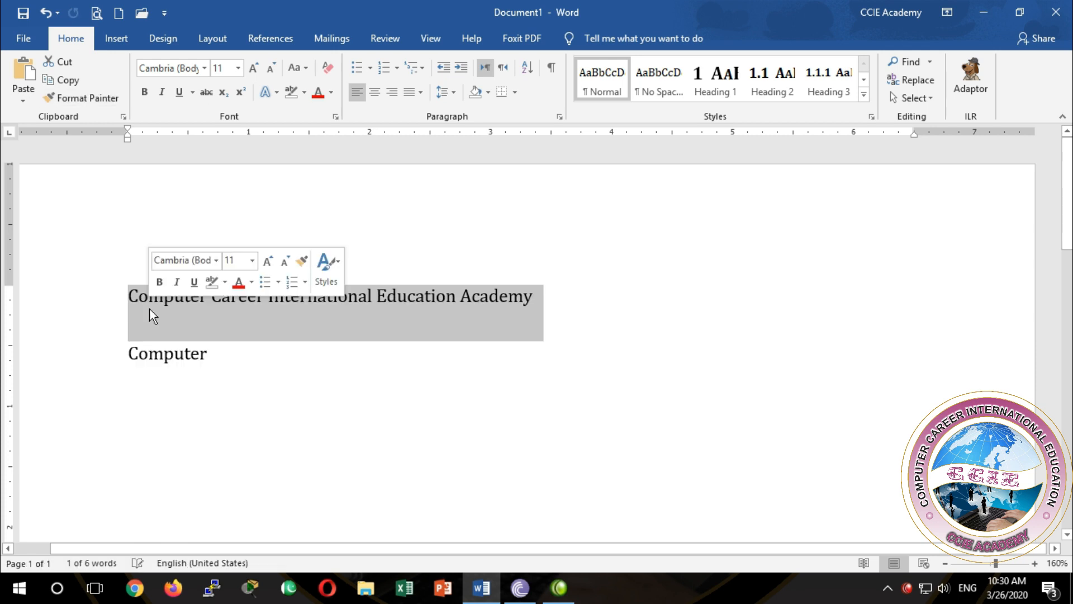
click(312, 401)
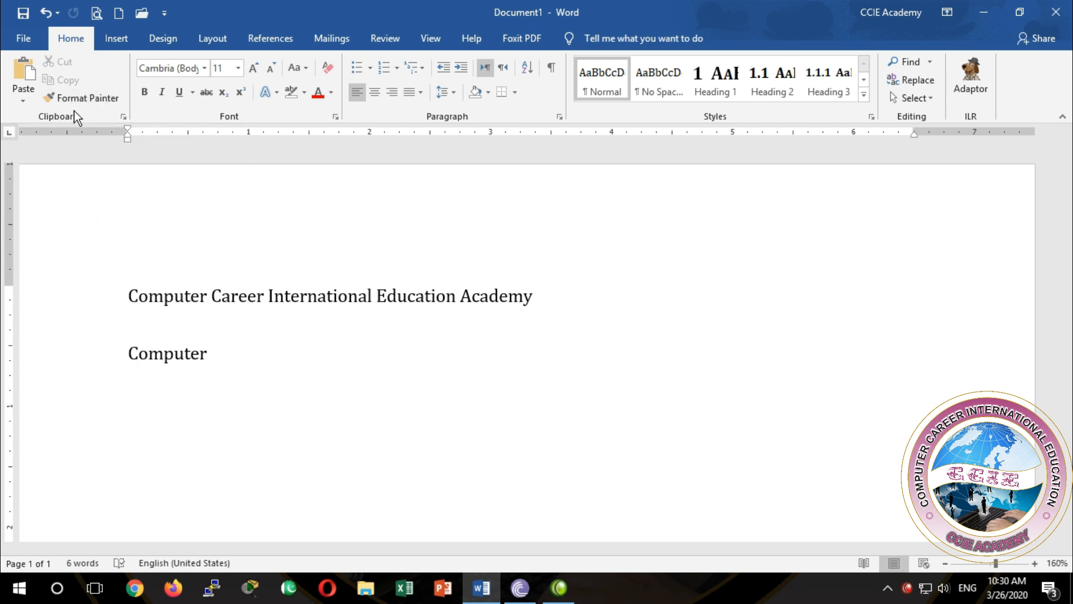
click(80, 98)
click(206, 388)
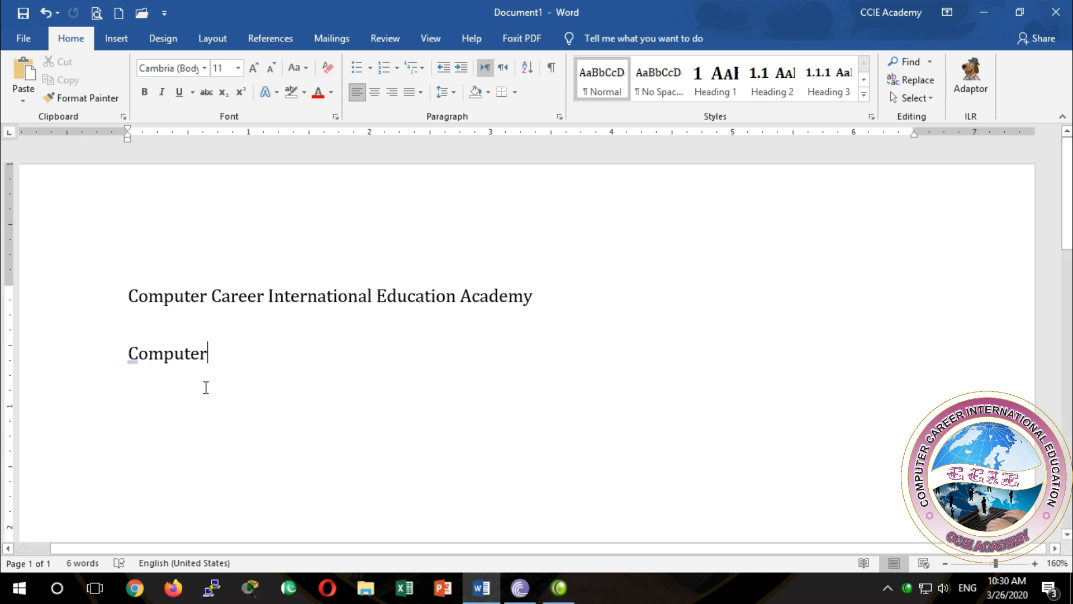